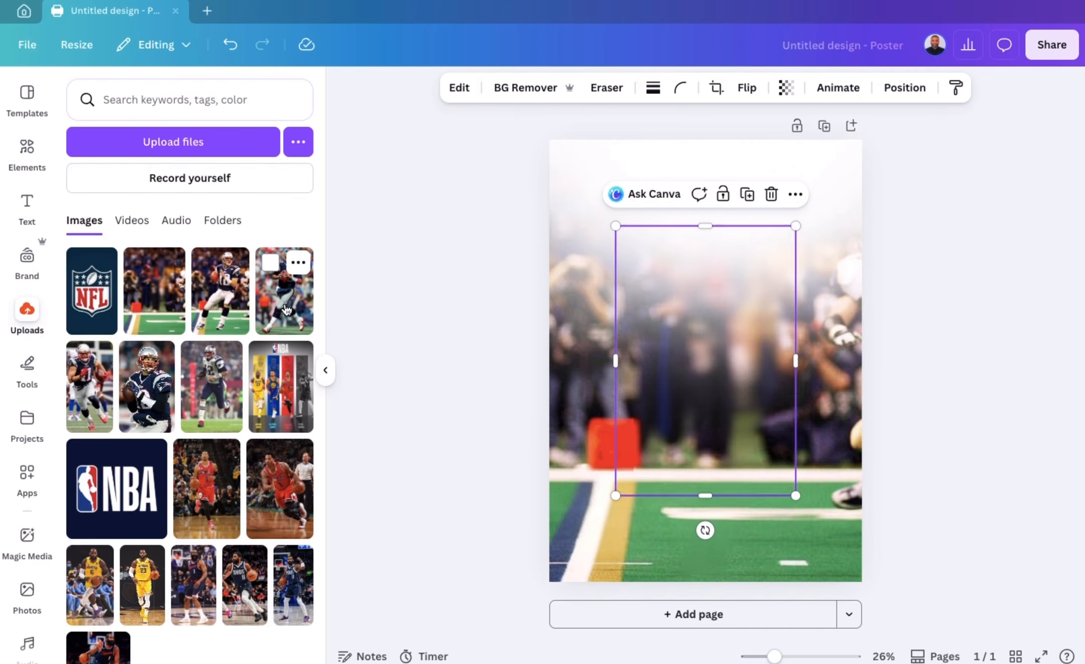
# Remove the background from the full-body quarterback photo and place the cutout lower on the poster, over the field
pyautogui.click(477, 88)
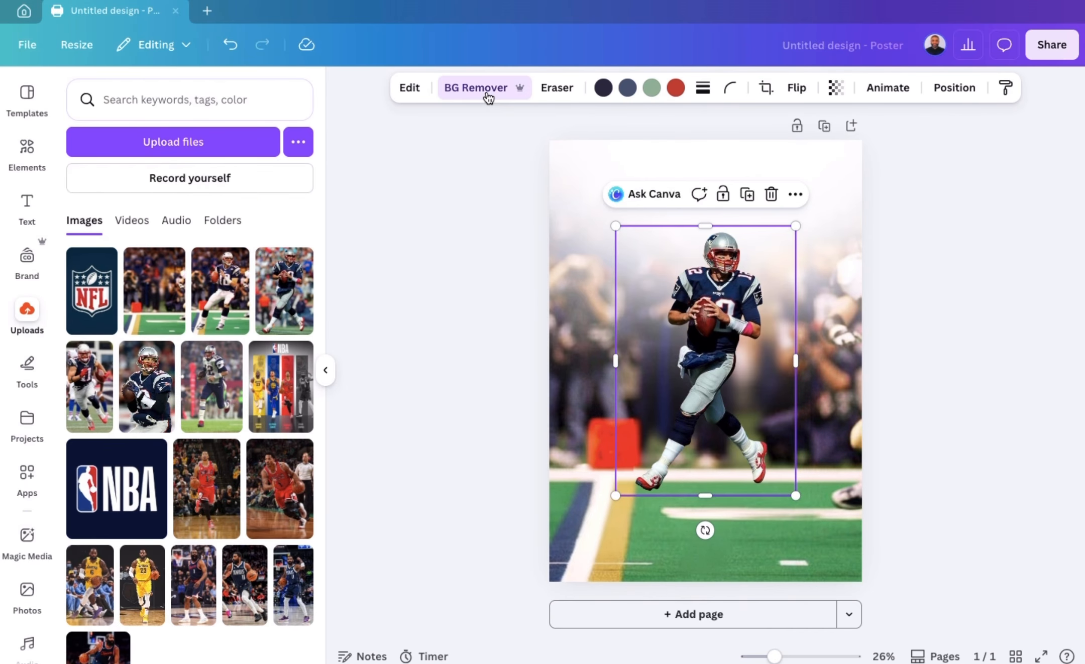
pyautogui.moveTo(763, 395); pyautogui.dragTo(737, 457)
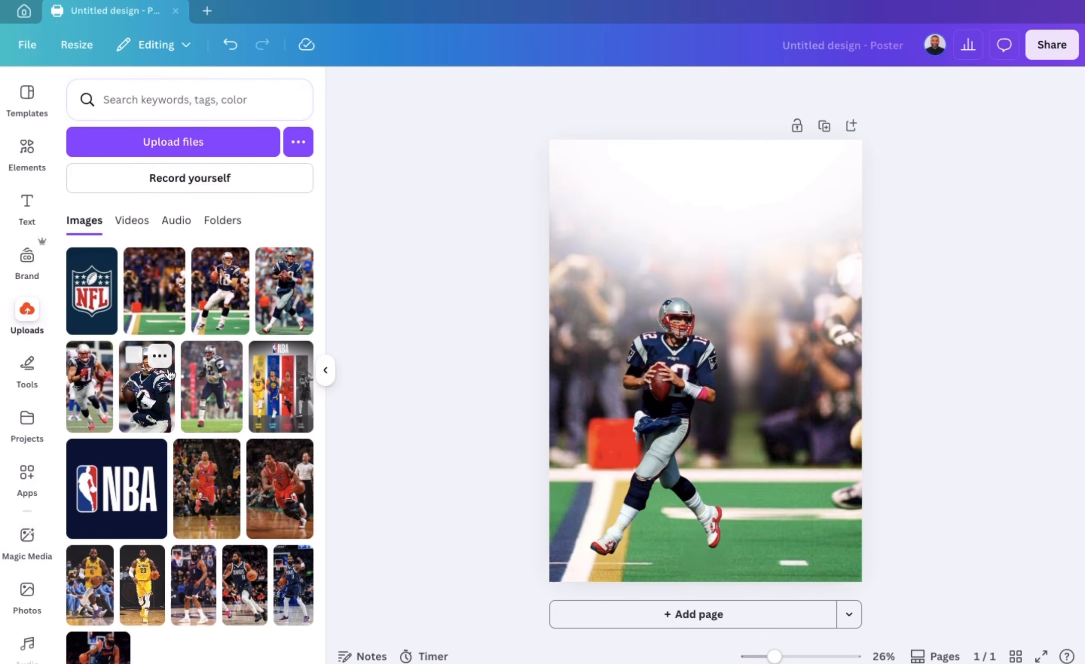
# Add the uploaded close-up quarterback photo at the poster's upper right and remove its background
pyautogui.click(146, 387)
pyautogui.moveTo(722, 335); pyautogui.dragTo(758, 280)
pyautogui.click(497, 90)
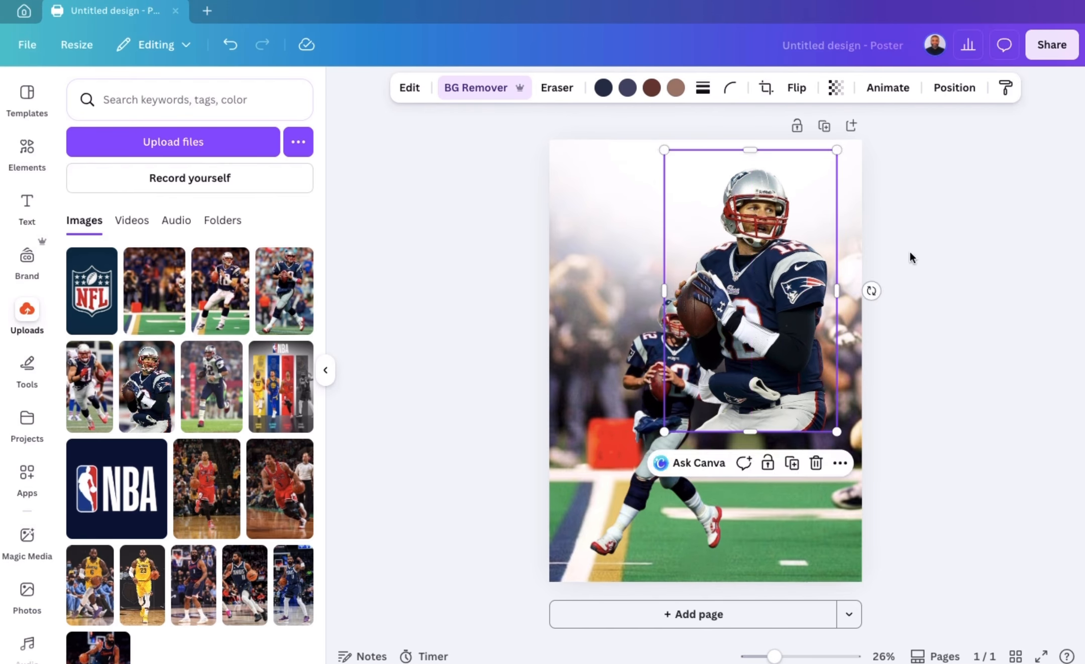
# Reorder the layers so the close-up quarterback sits directly behind the full-body player
pyautogui.click(962, 96)
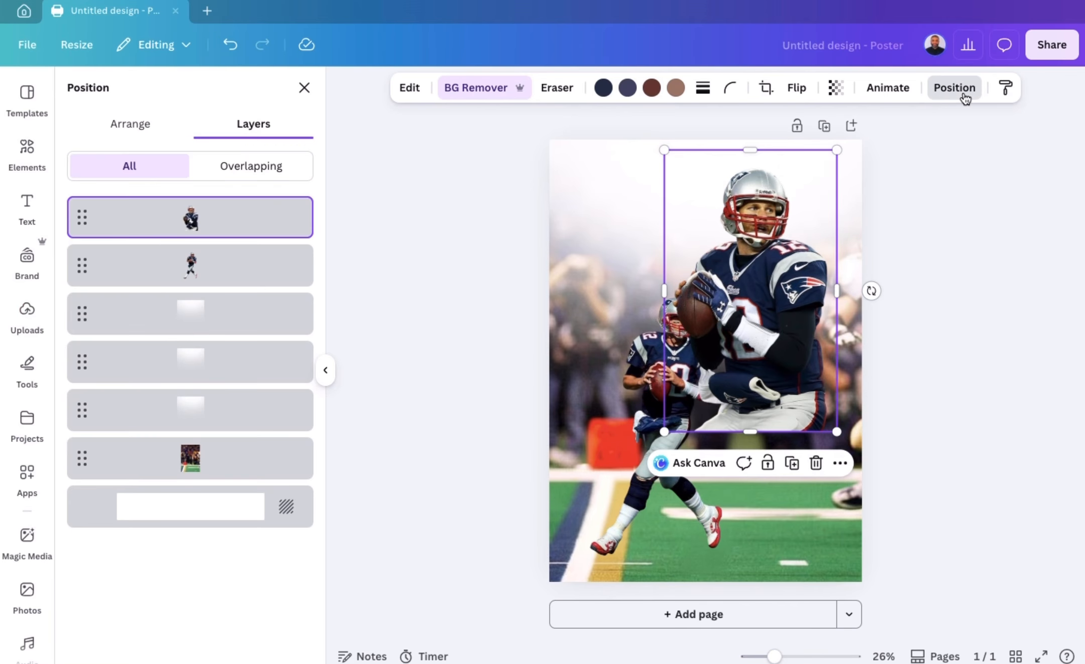
pyautogui.moveTo(221, 223); pyautogui.dragTo(222, 279)
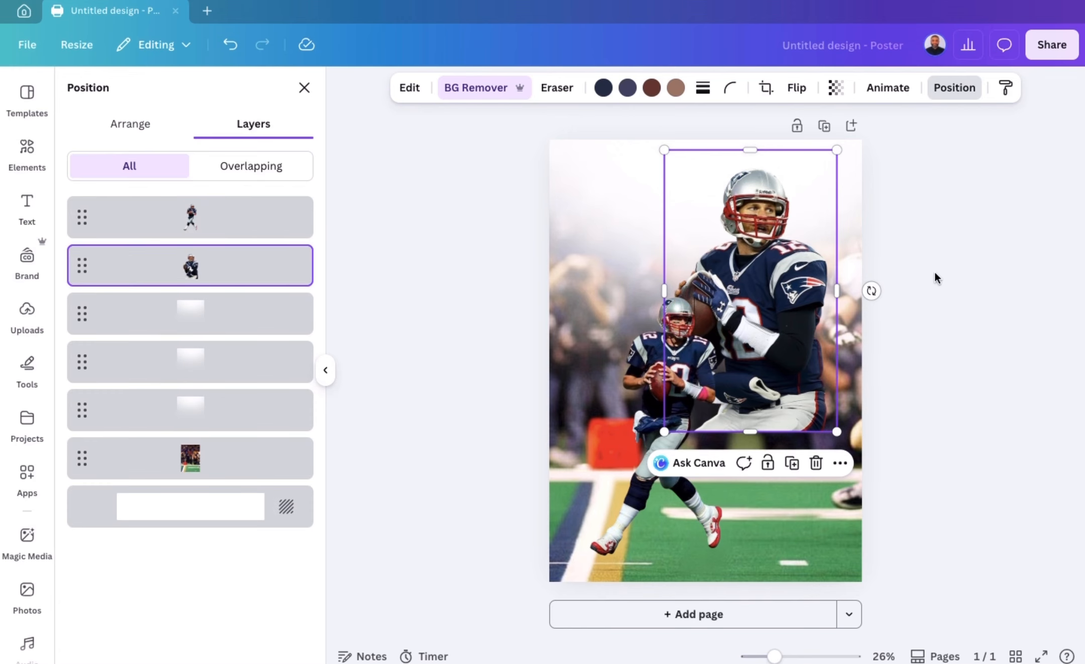
pyautogui.press('Escape')
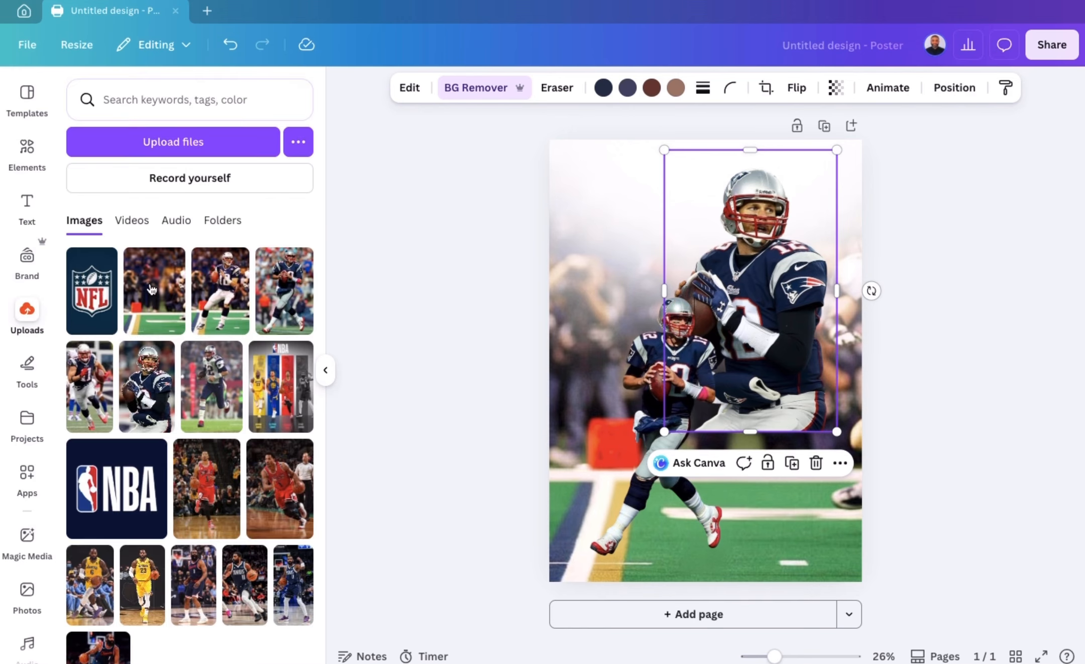
# Find the Image Blender app by searching for "image b" and open it
pyautogui.click(31, 496)
pyautogui.click(105, 99)
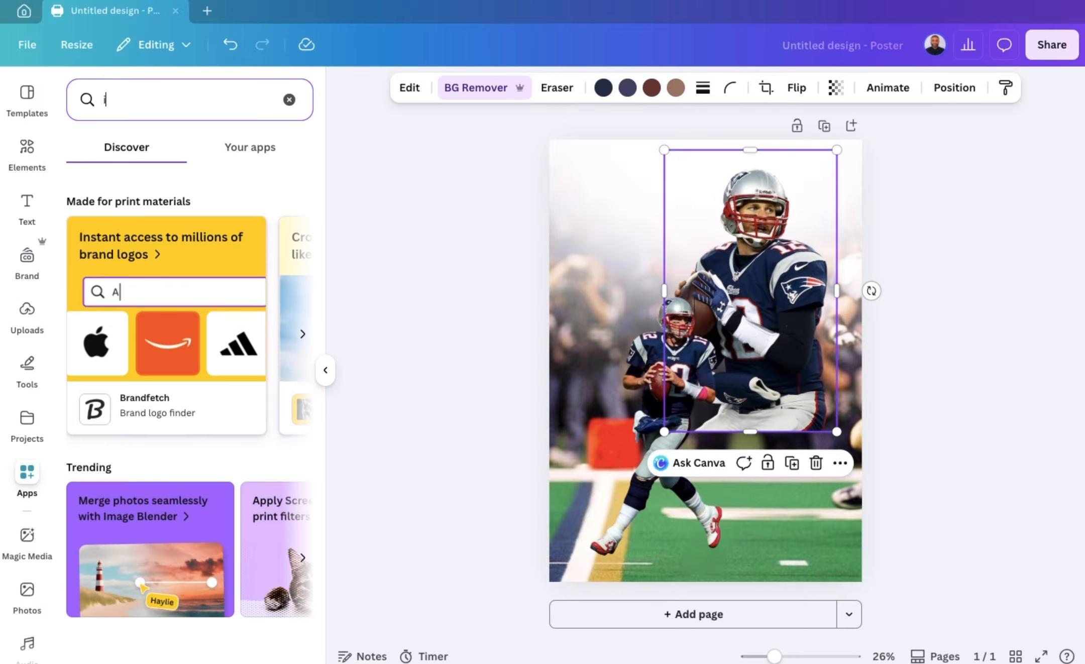
pyautogui.write('image')
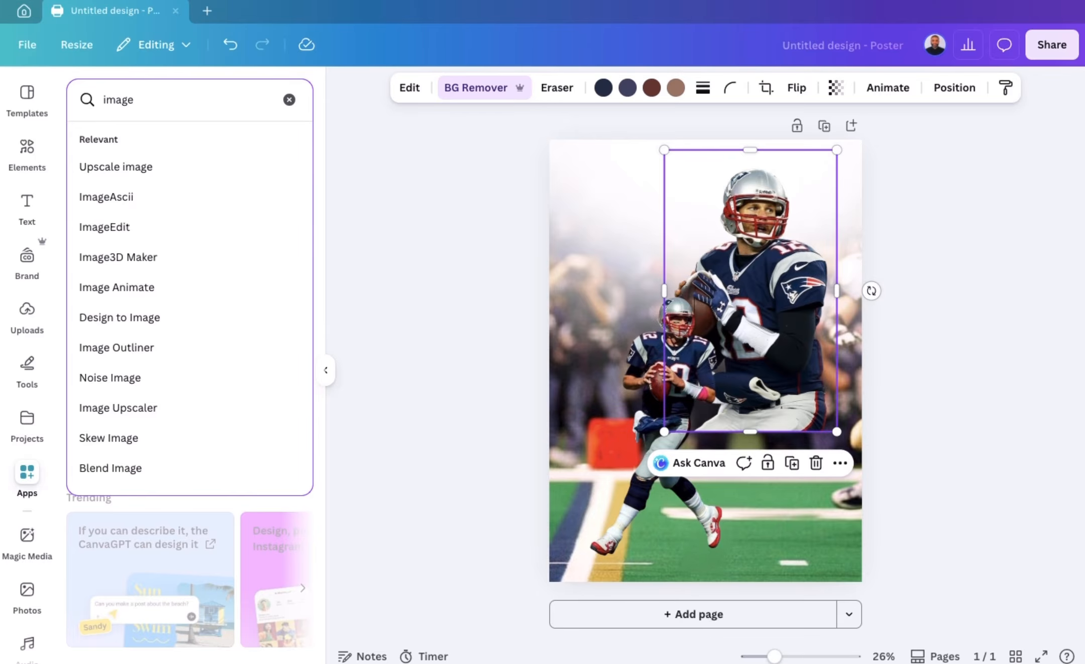
pyautogui.write(' b')
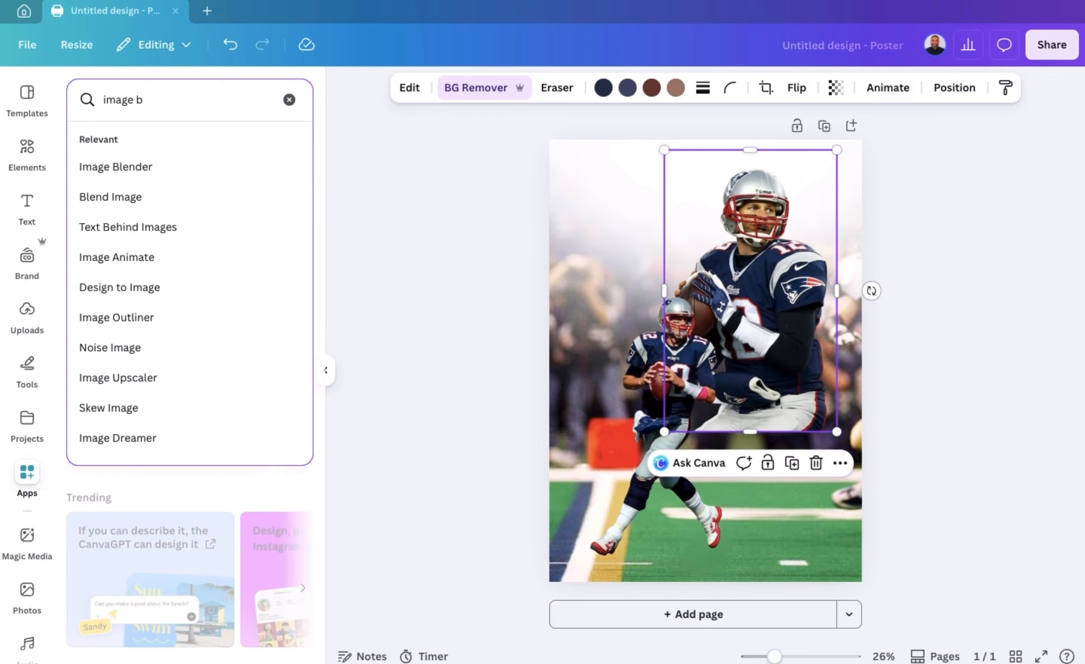
pyautogui.click(187, 163)
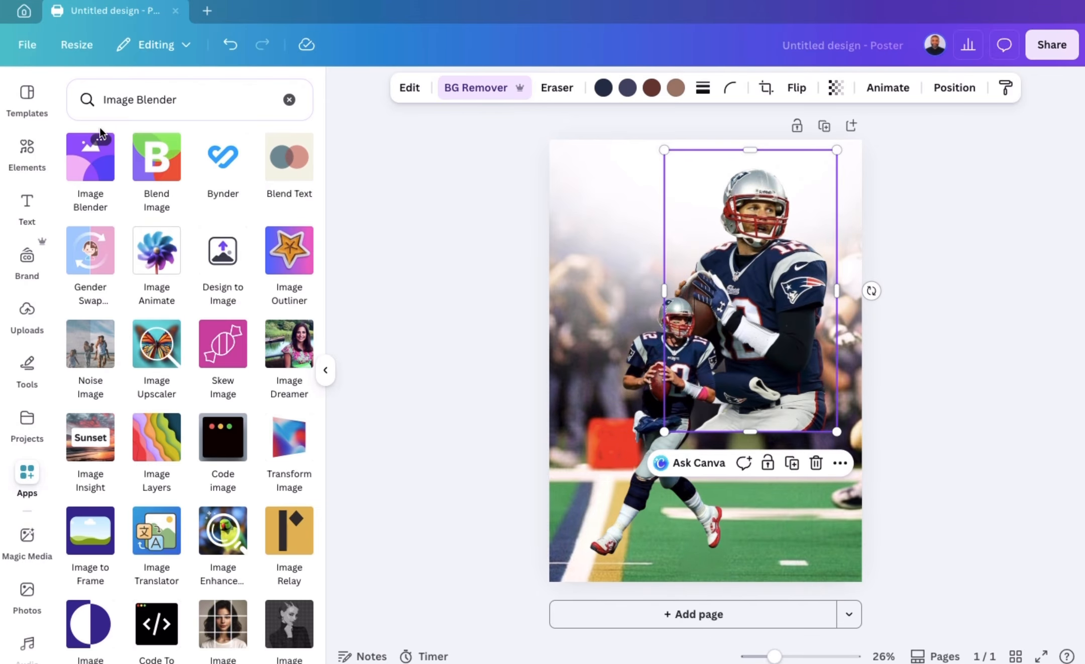
pyautogui.click(91, 169)
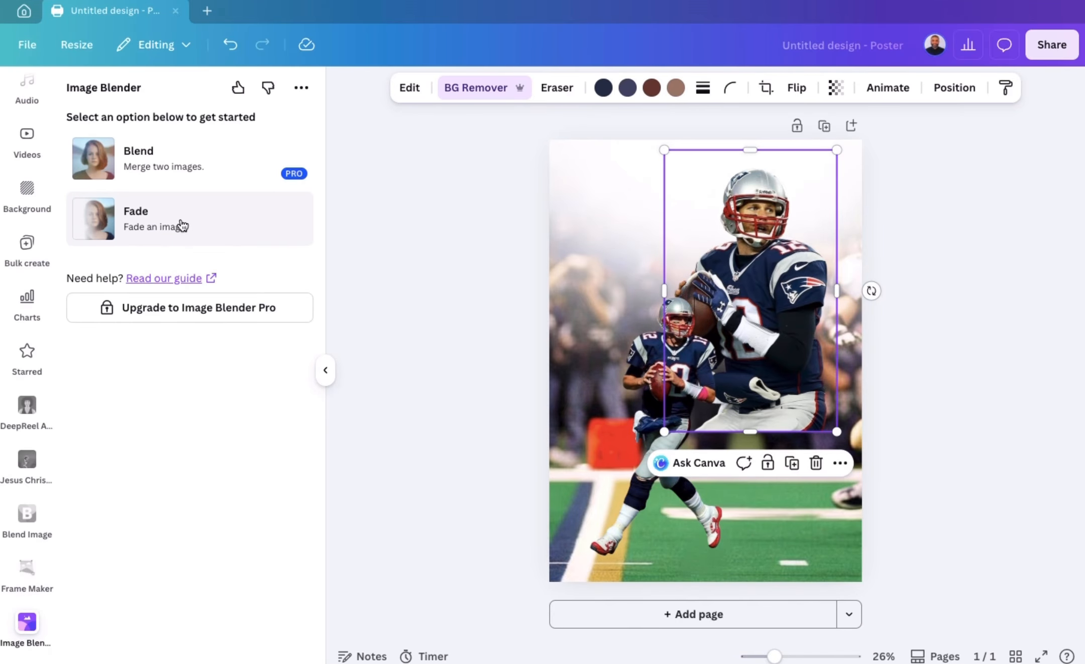
# Apply a Linear fade with strength 0 to the lower body of the close-up quarterback and save it
pyautogui.click(156, 221)
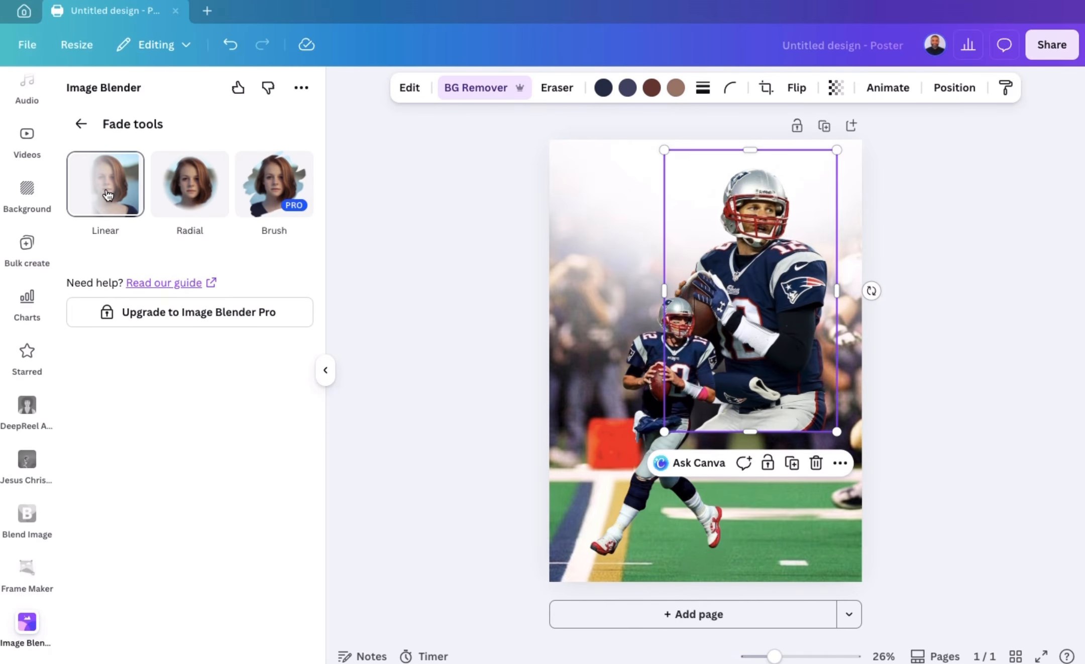
pyautogui.click(105, 188)
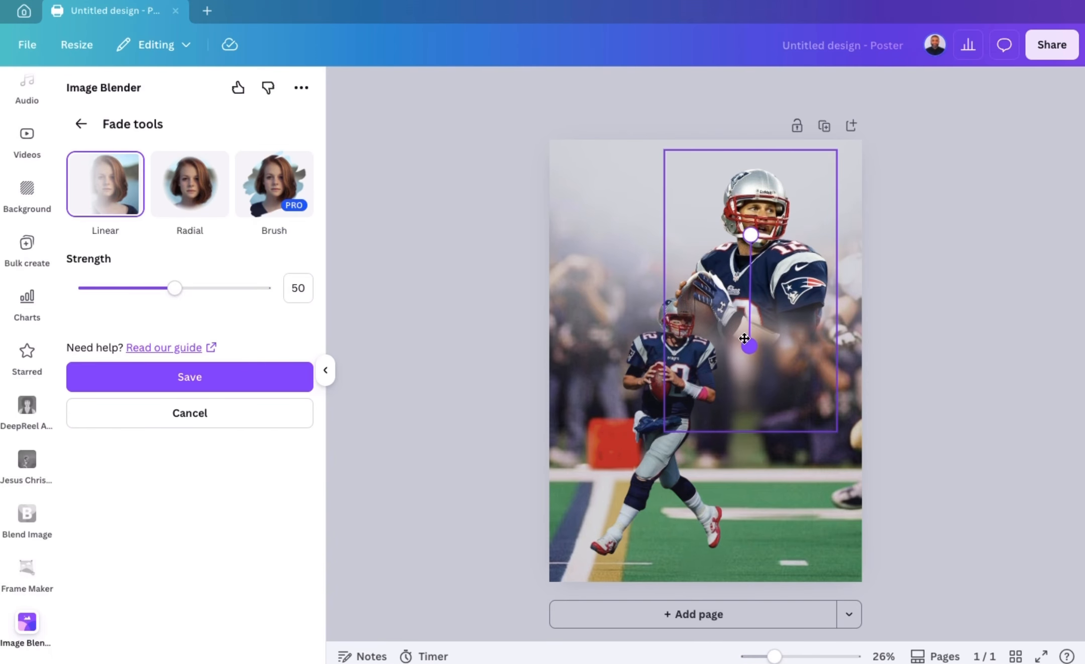
pyautogui.click(83, 290)
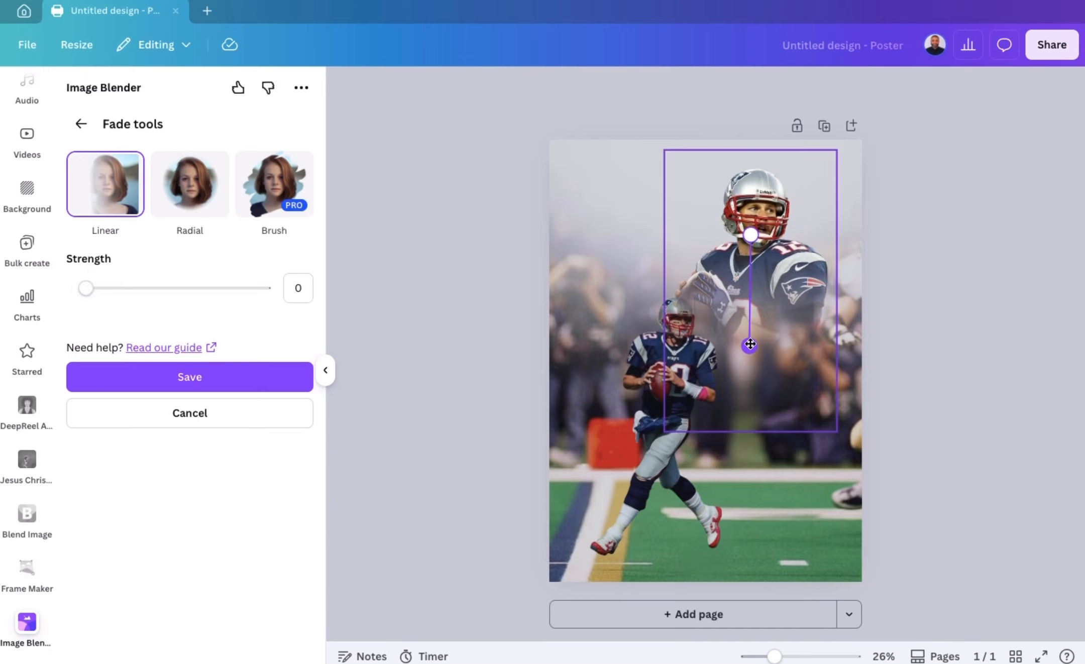
pyautogui.moveTo(749, 346); pyautogui.dragTo(746, 322)
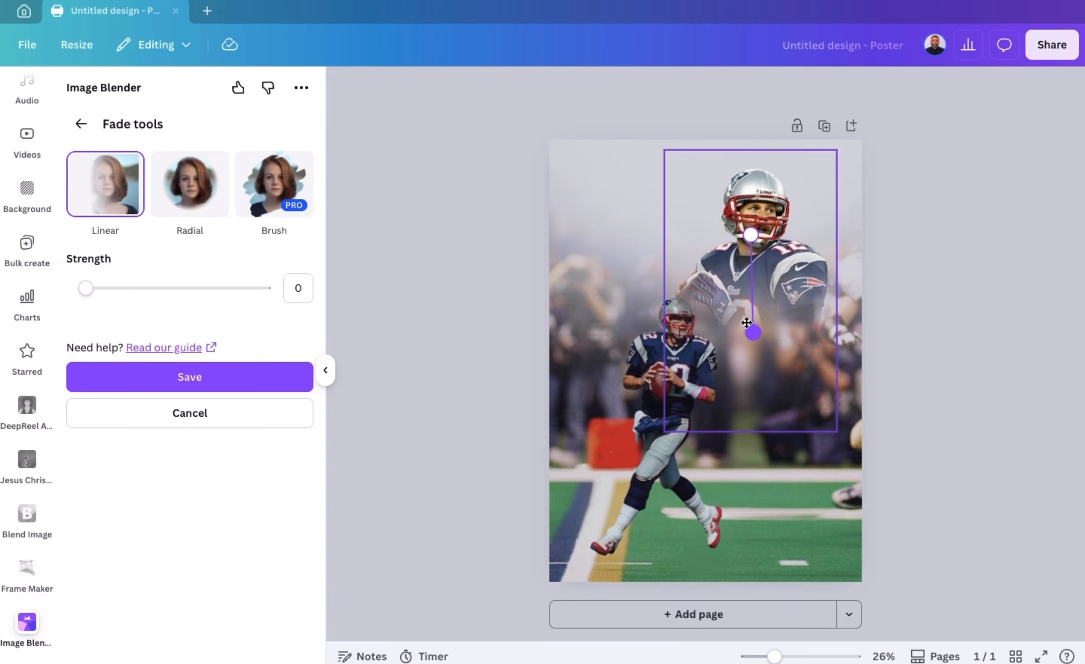
pyautogui.click(204, 378)
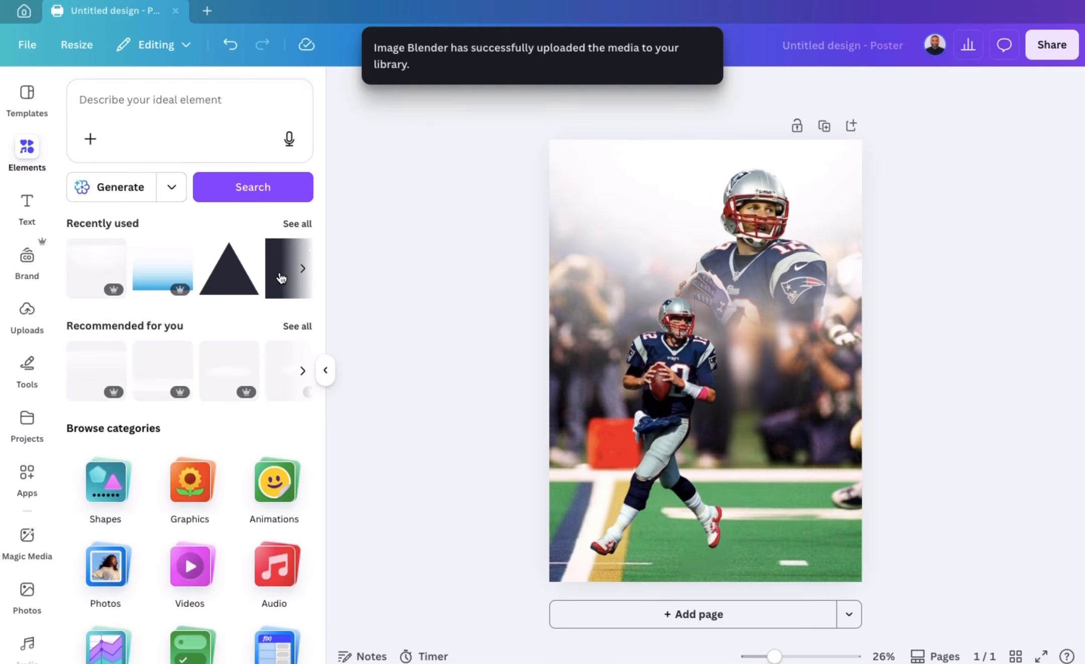
# Add a square shape to the poster and color it 1F6F73
pyautogui.click(280, 275)
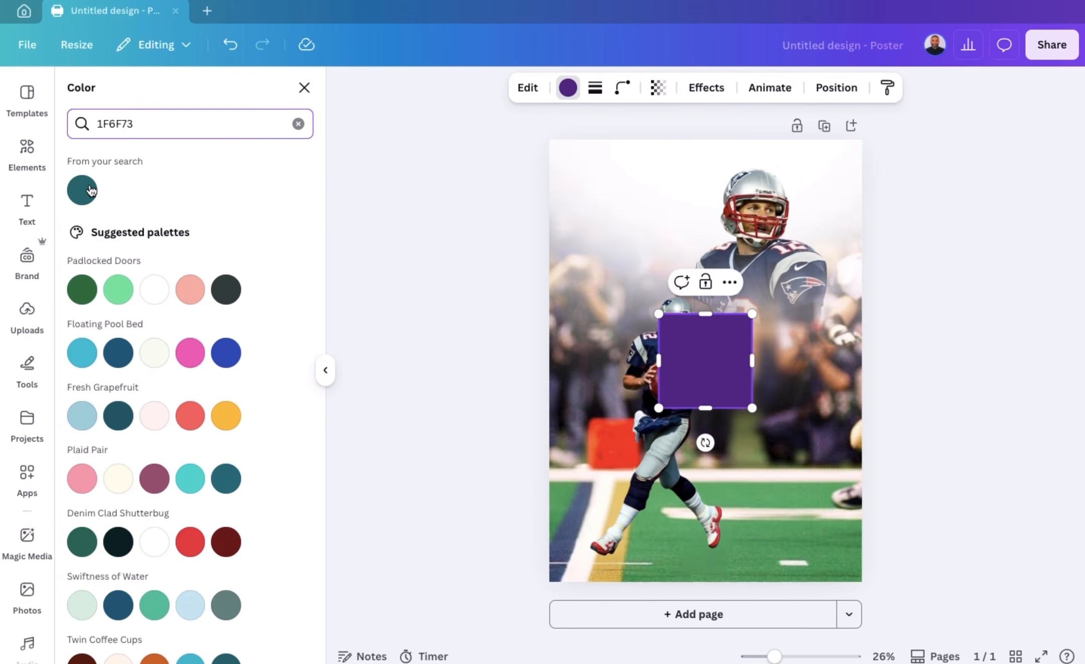
pyautogui.click(90, 193)
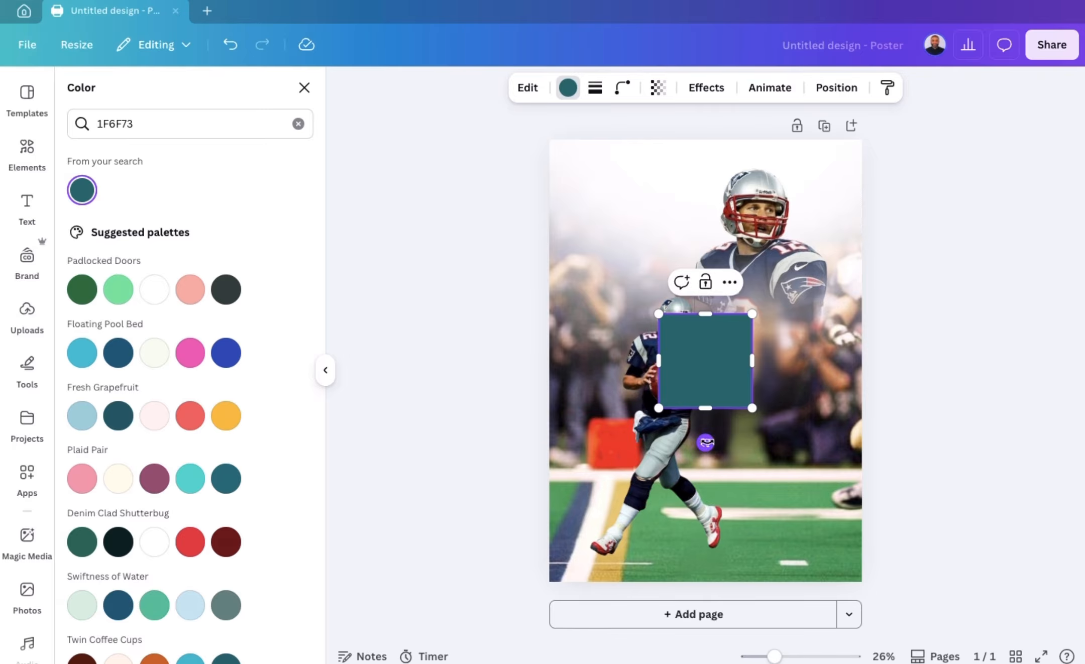
# Stretch and widen the tilted teal shape into a diagonal band from the poster's bottom left to its upper right
pyautogui.moveTo(706, 443); pyautogui.dragTo(599, 659)
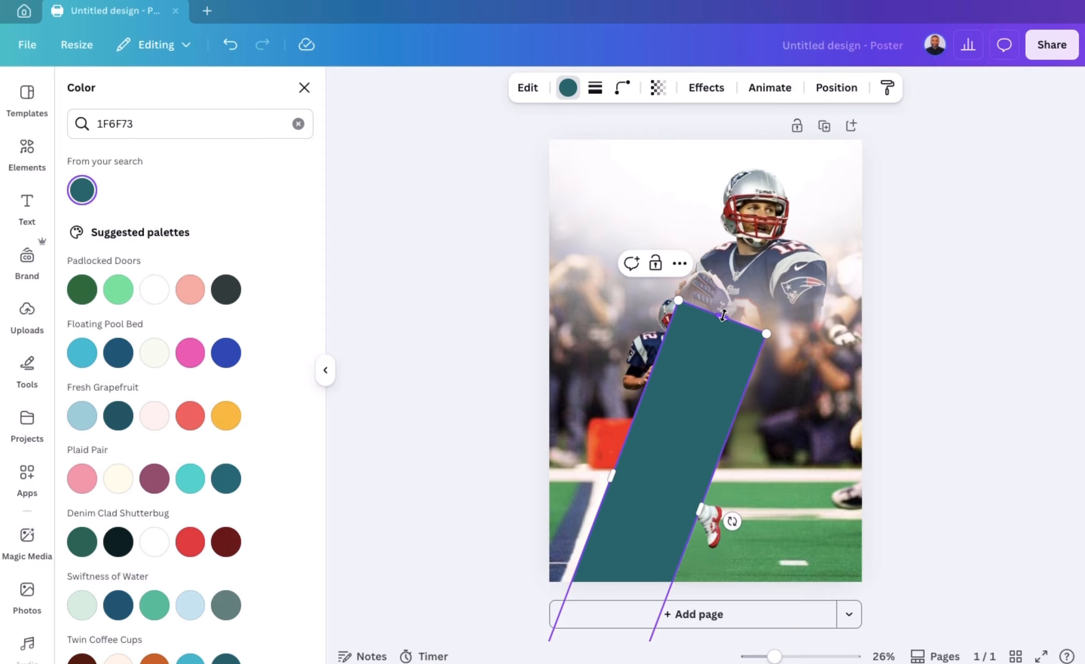
pyautogui.moveTo(724, 315); pyautogui.dragTo(809, 99)
pyautogui.moveTo(653, 362); pyautogui.dragTo(636, 356)
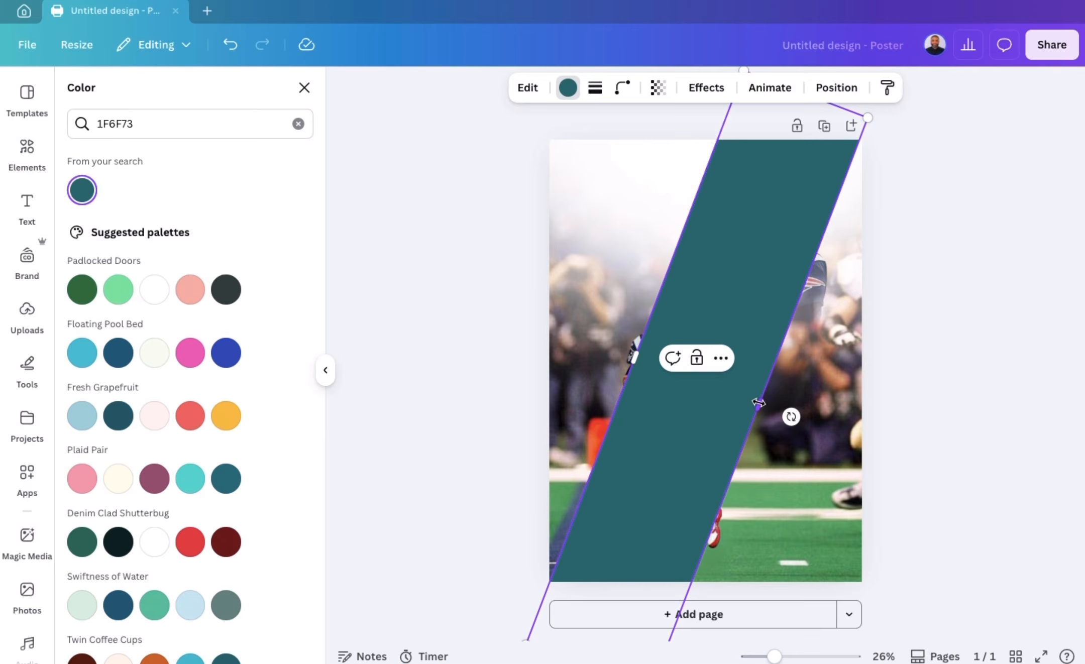
pyautogui.moveTo(760, 404); pyautogui.dragTo(763, 405)
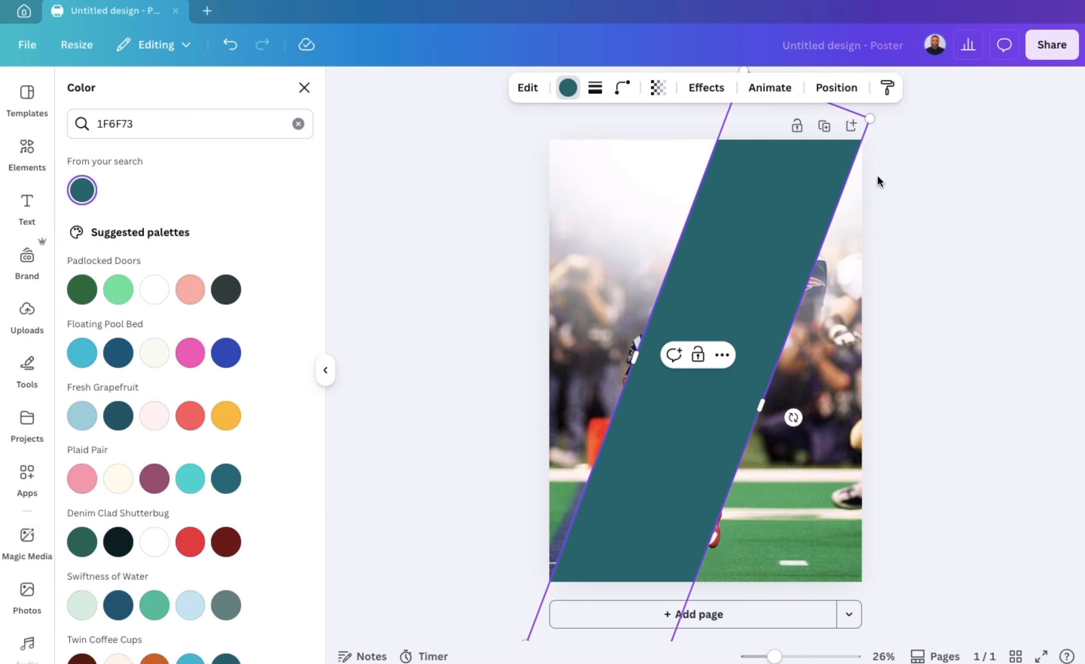
# Move the teal band's layer behind both quarterback images and above the white gradients
pyautogui.click(836, 87)
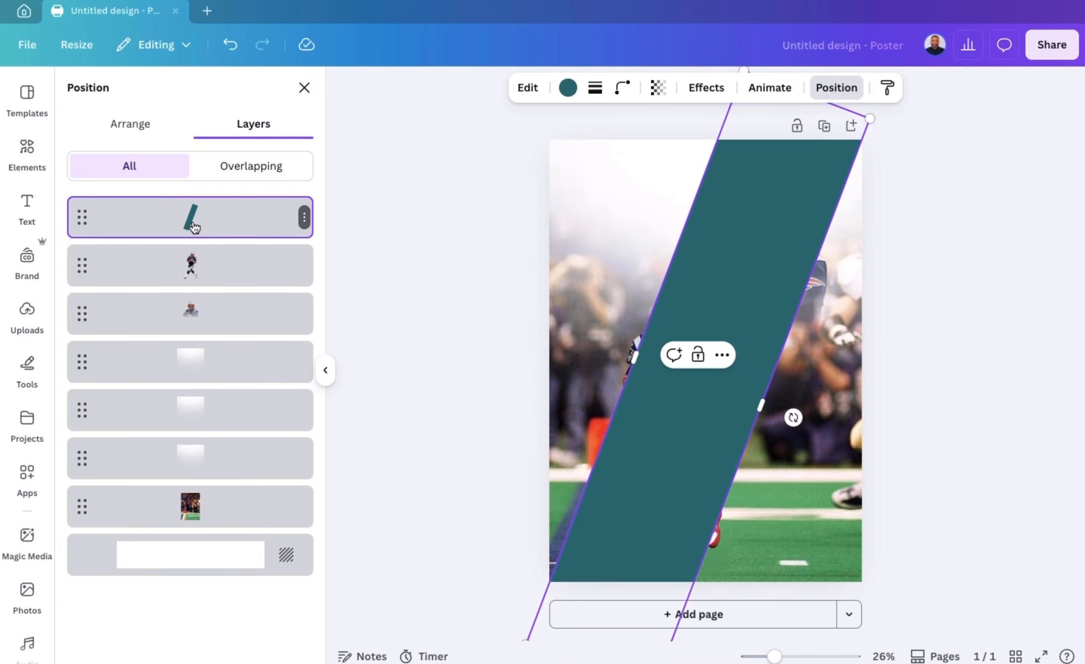
pyautogui.moveTo(193, 227); pyautogui.dragTo(193, 324)
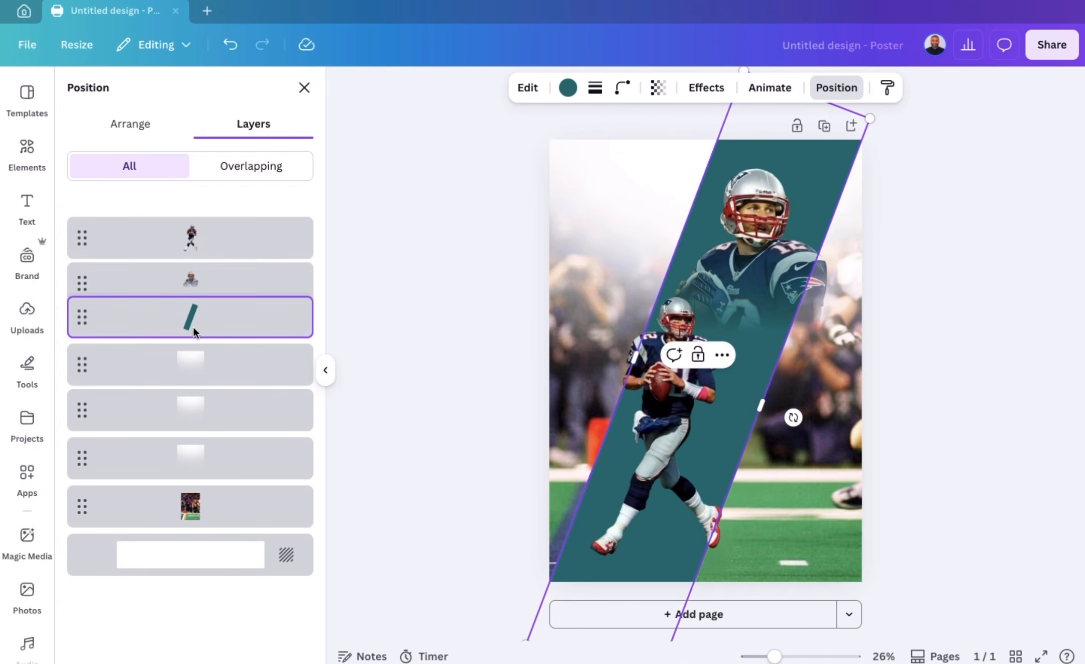
pyautogui.press('Escape')
pyautogui.click(1016, 379)
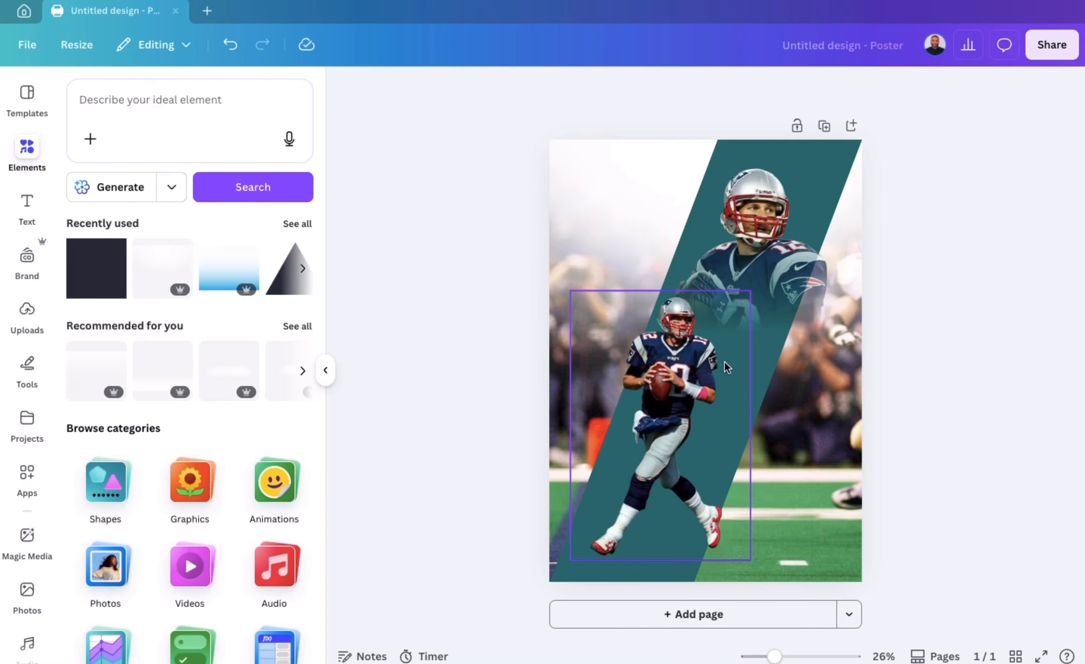
# Reposition the full-body quarterback in the poster's bottom-left corner and the close-up quarterback near the top of the teal band
pyautogui.moveTo(686, 389); pyautogui.dragTo(660, 393)
pyautogui.click(752, 384)
pyautogui.moveTo(753, 384)
pyautogui.mouseDown()
pyautogui.moveTo(777, 387)
pyautogui.moveTo(757, 379)
pyautogui.mouseUp()
pyautogui.click(583, 495)
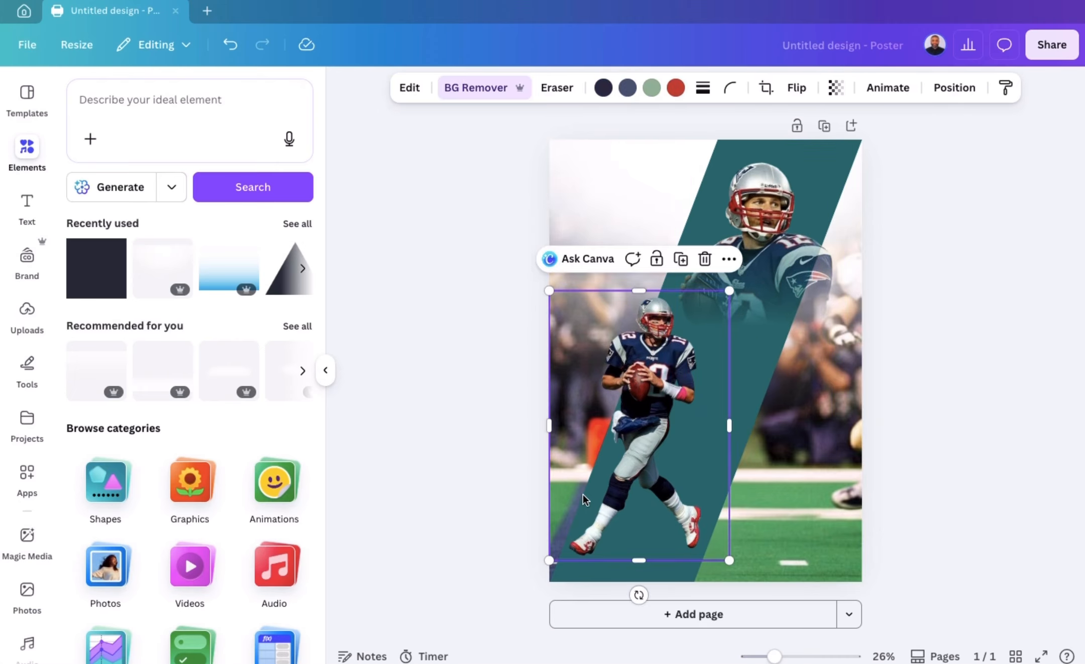
pyautogui.moveTo(589, 499); pyautogui.dragTo(595, 506)
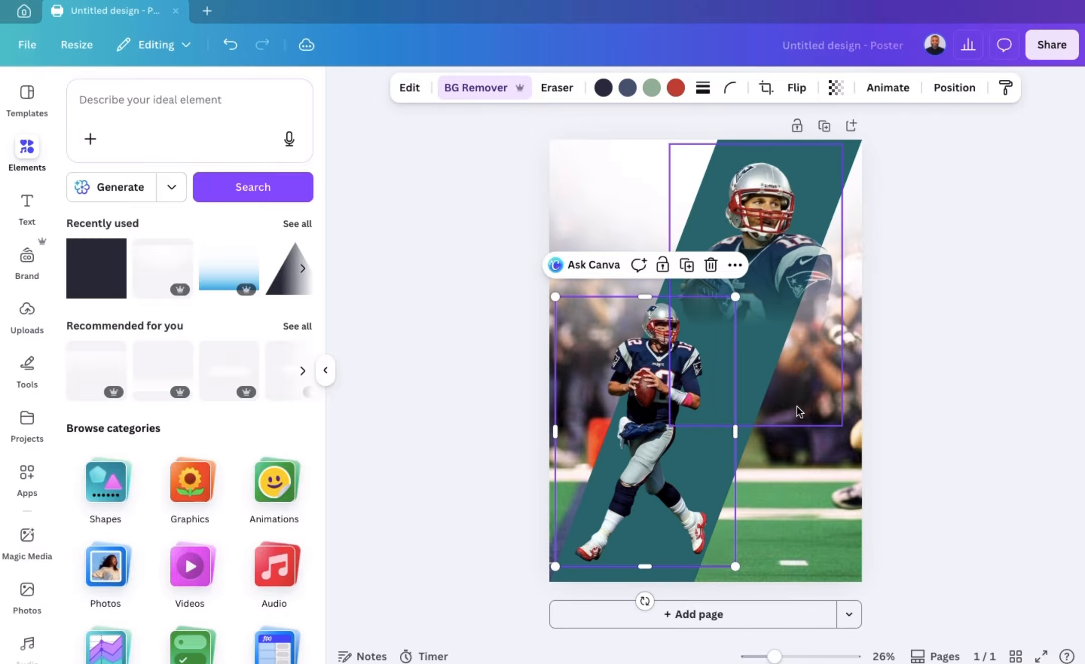
pyautogui.click(852, 152)
pyautogui.moveTo(852, 152)
pyautogui.mouseDown()
pyautogui.moveTo(867, 155)
pyautogui.moveTo(853, 149)
pyautogui.mouseUp()
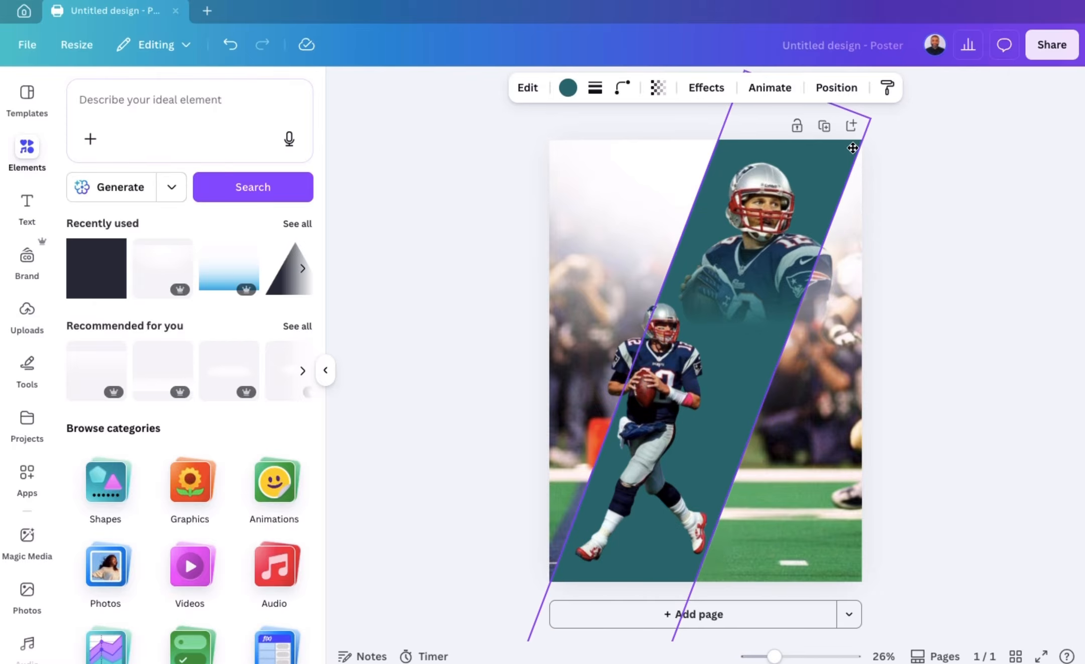
pyautogui.moveTo(648, 418)
pyautogui.mouseDown()
pyautogui.moveTo(671, 439)
pyautogui.moveTo(642, 428)
pyautogui.mouseUp()
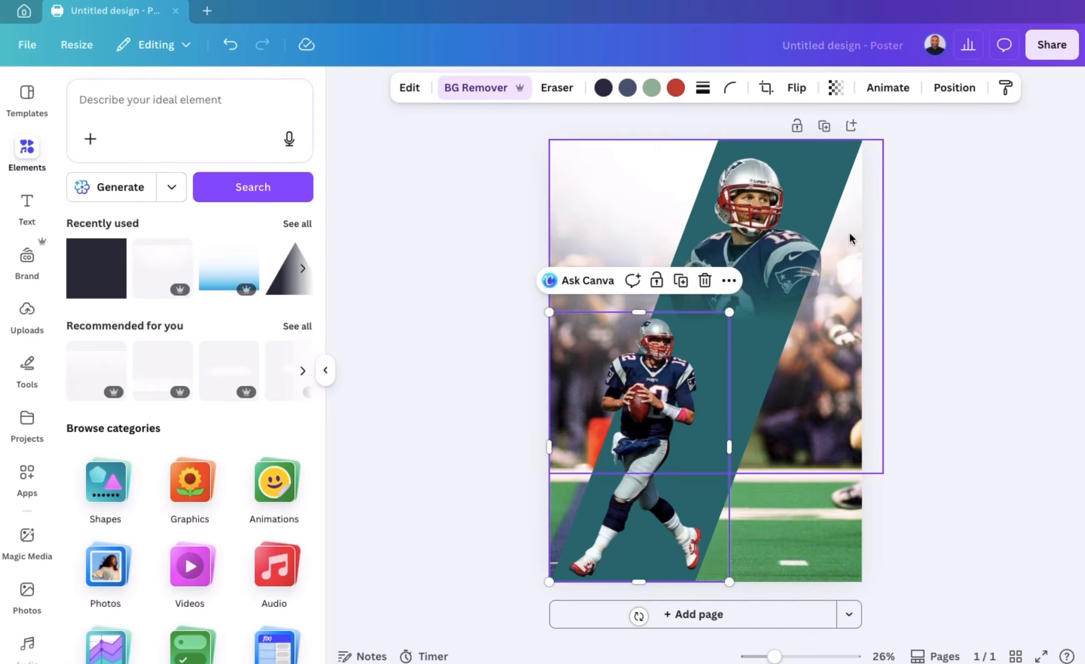
# Set the teal diagonal band's transparency to 91
pyautogui.click(831, 183)
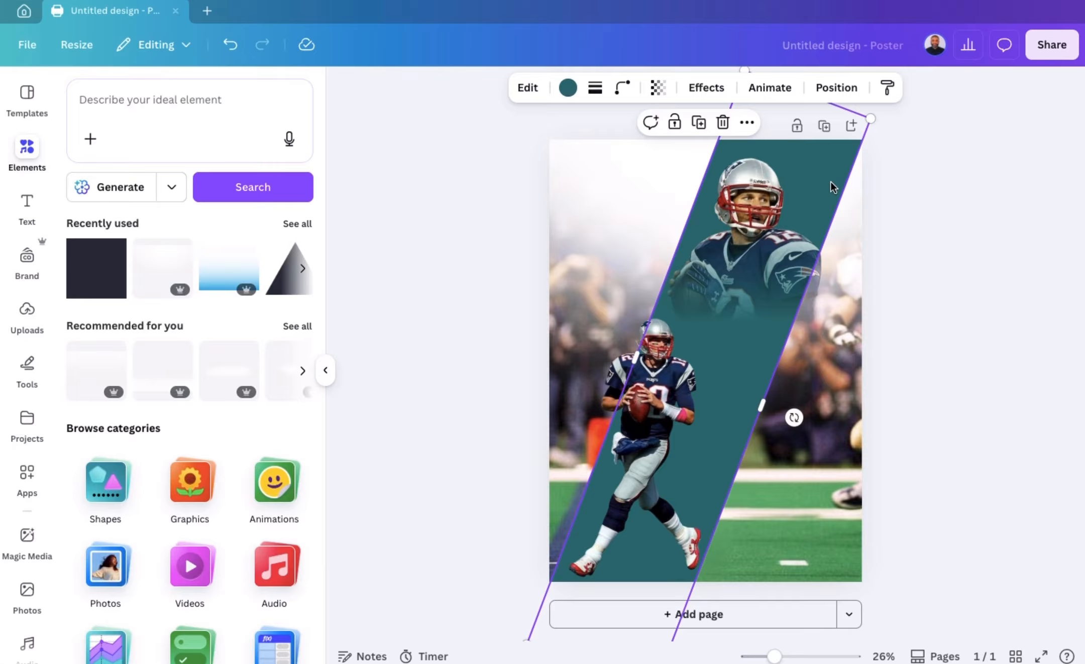
pyautogui.click(658, 87)
pyautogui.moveTo(696, 149); pyautogui.dragTo(673, 151)
pyautogui.click(686, 150)
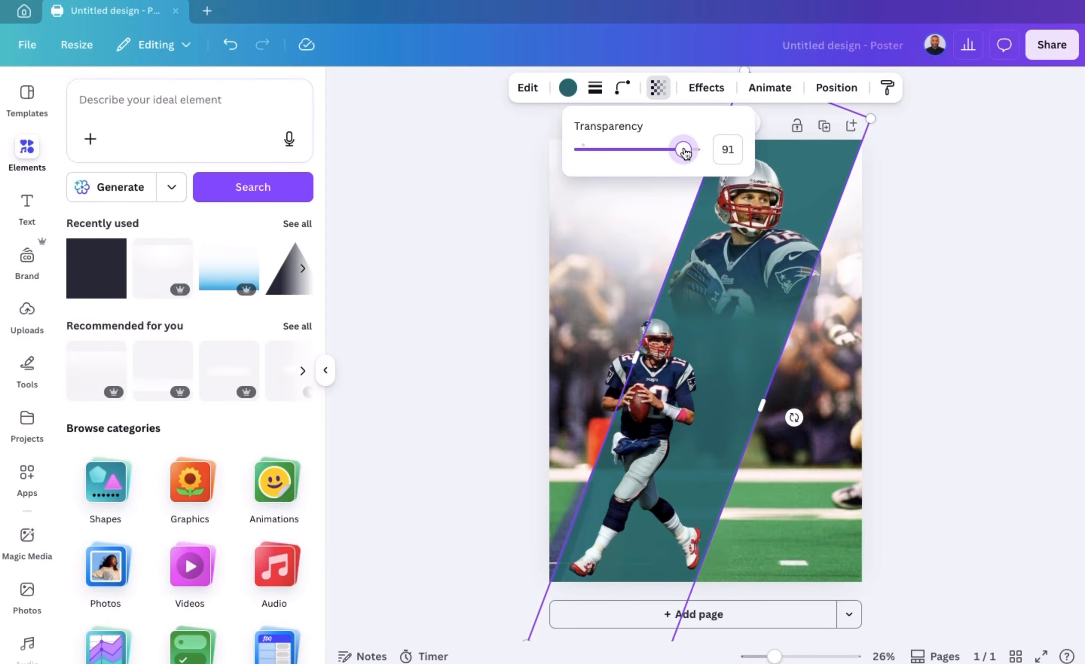
pyautogui.click(954, 323)
pyautogui.click(986, 388)
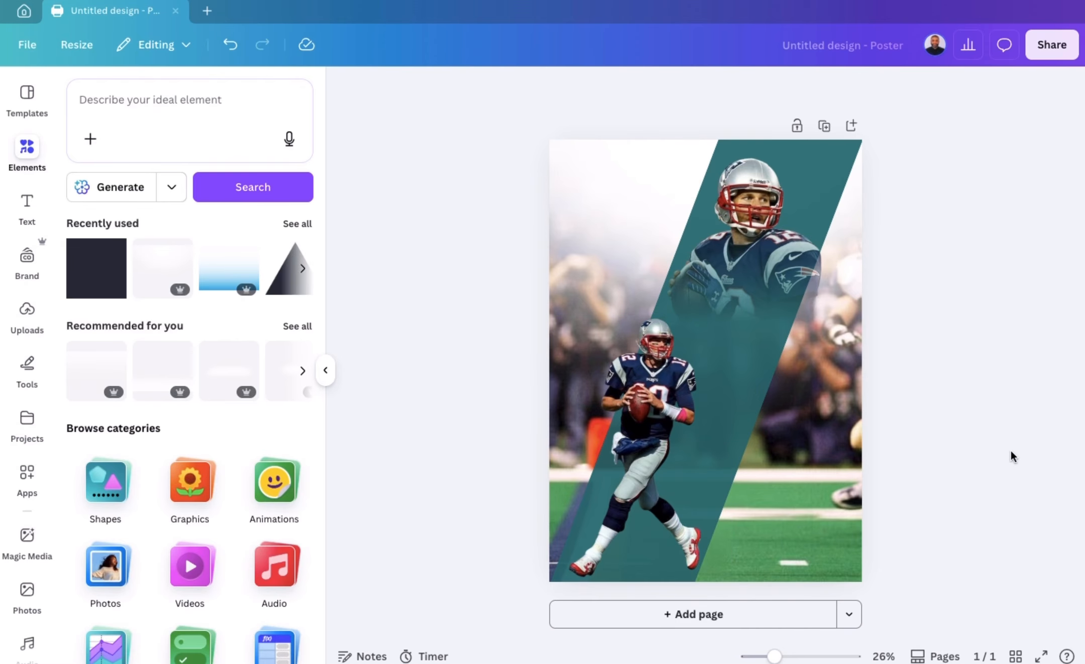
# Fade the full-body quarterback's lower legs with Image Blender's linear fade at strength 0, and shift the saved cutout slightly left
pyautogui.click(28, 484)
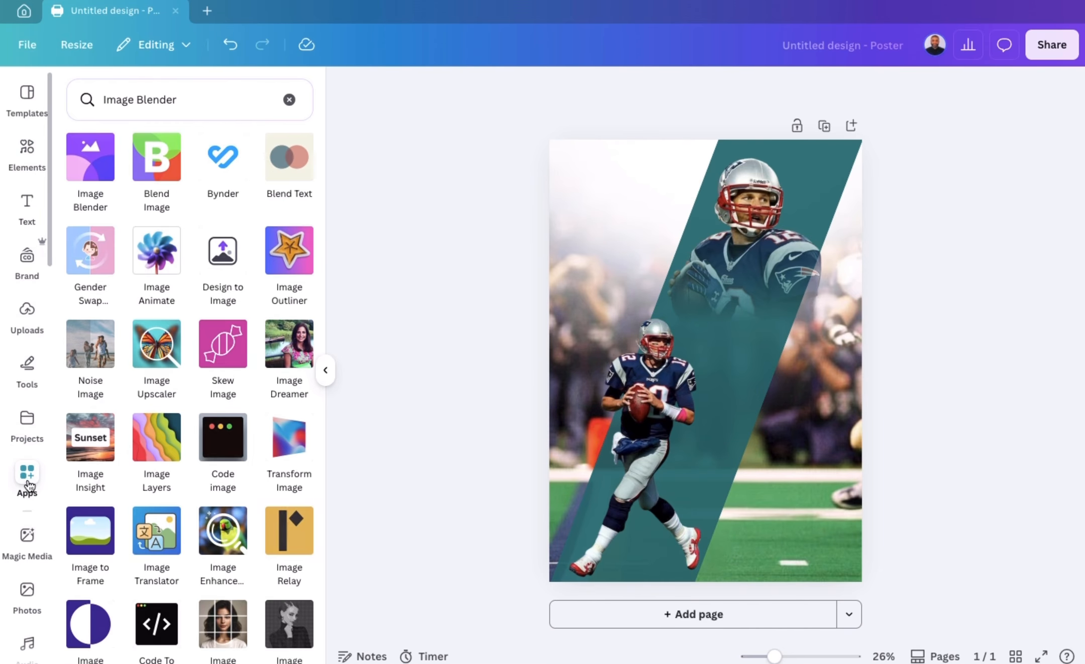
pyautogui.click(101, 182)
pyautogui.click(577, 402)
pyautogui.click(141, 257)
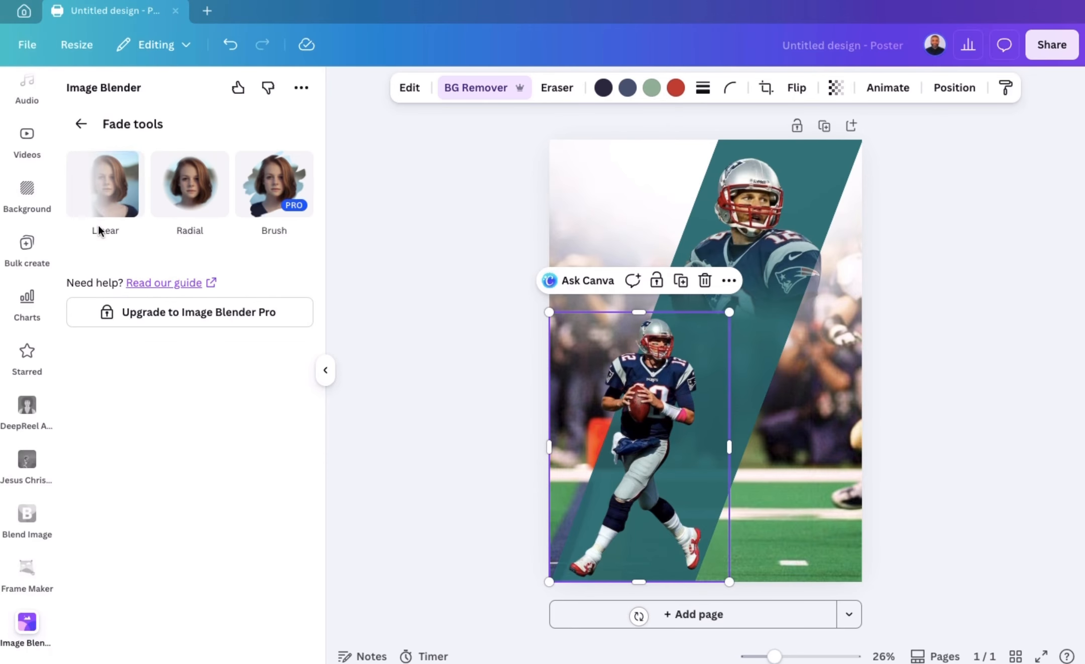
pyautogui.click(123, 196)
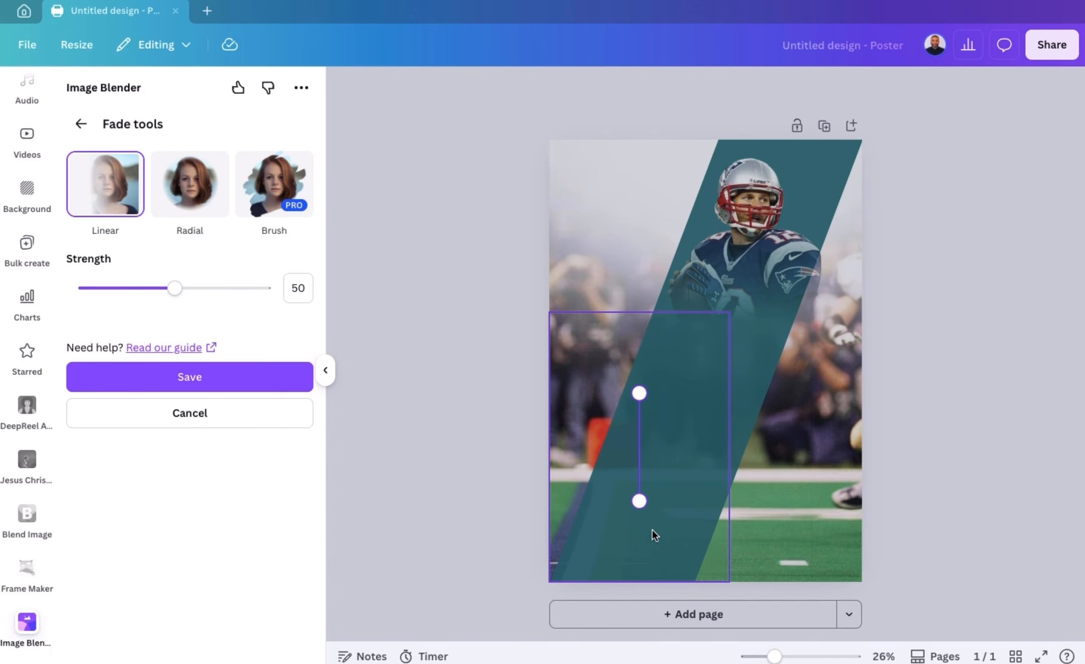
pyautogui.moveTo(639, 502); pyautogui.dragTo(646, 569)
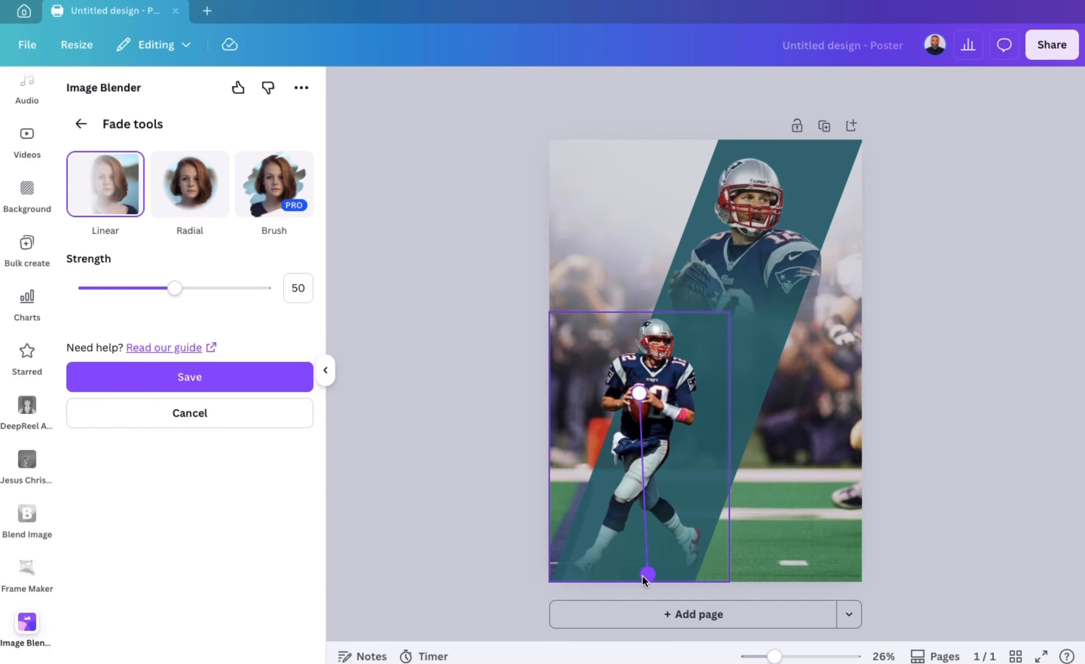
pyautogui.click(84, 289)
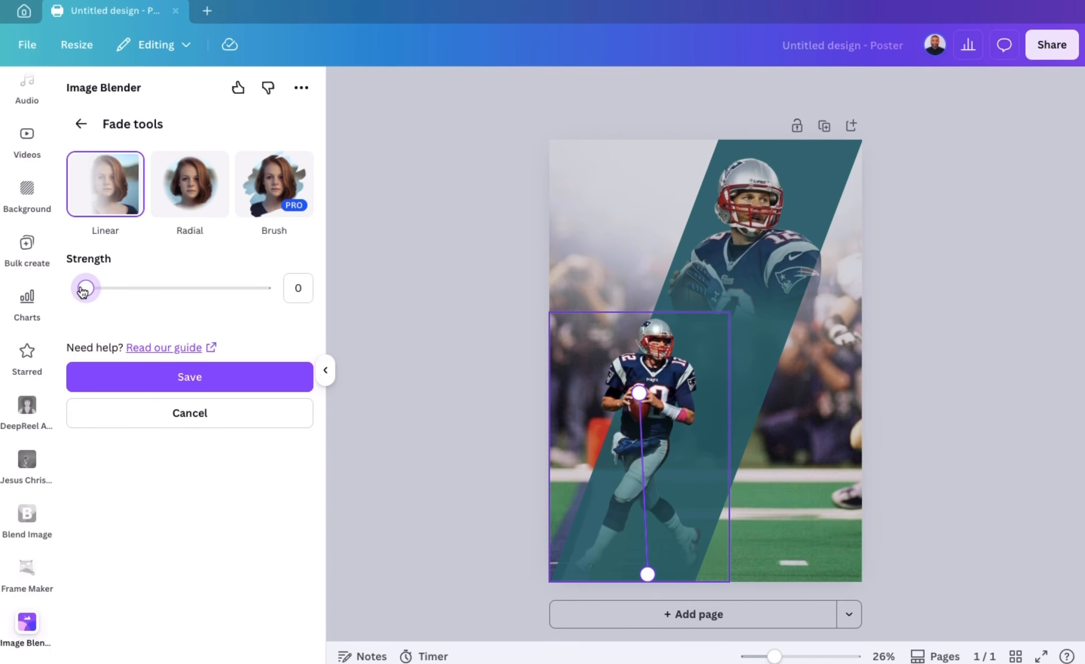
pyautogui.click(238, 375)
pyautogui.click(936, 392)
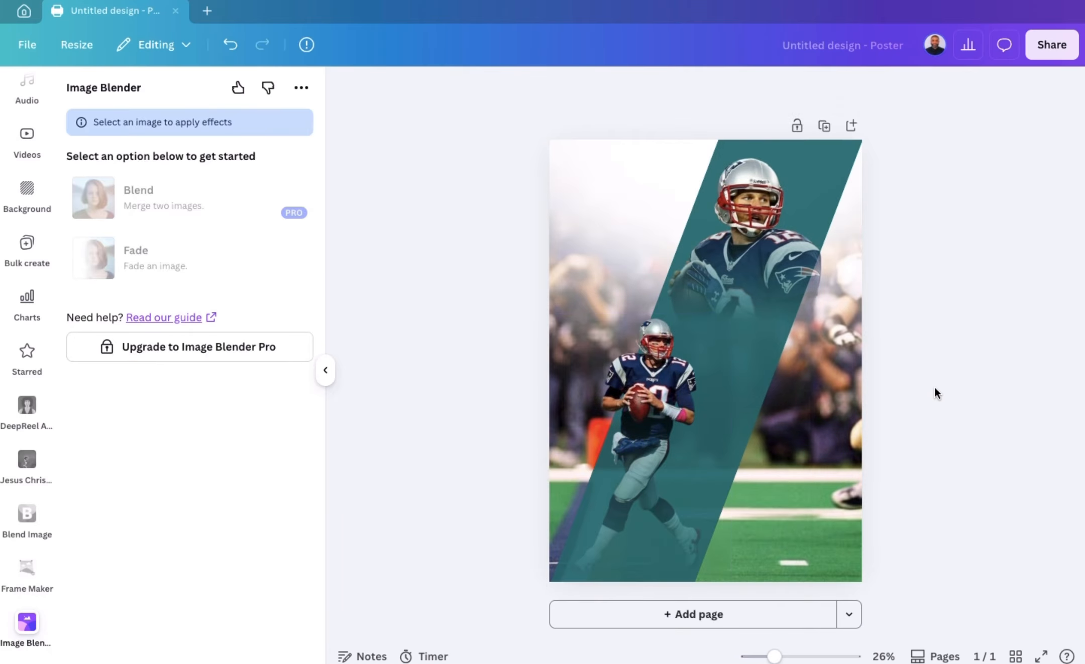
pyautogui.click(648, 381)
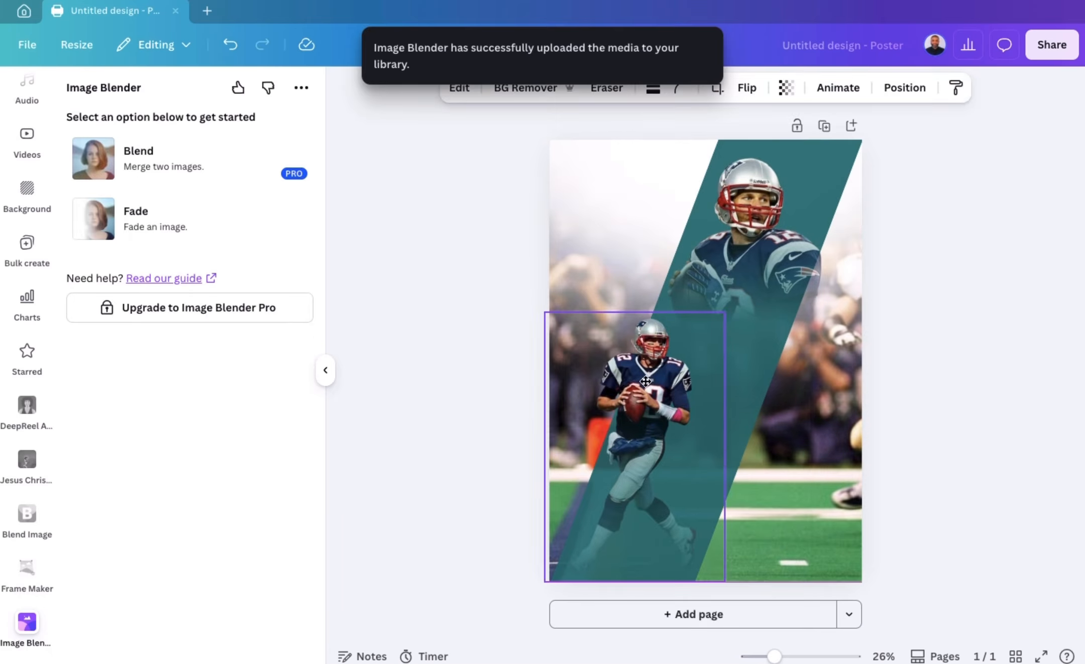
pyautogui.click(944, 364)
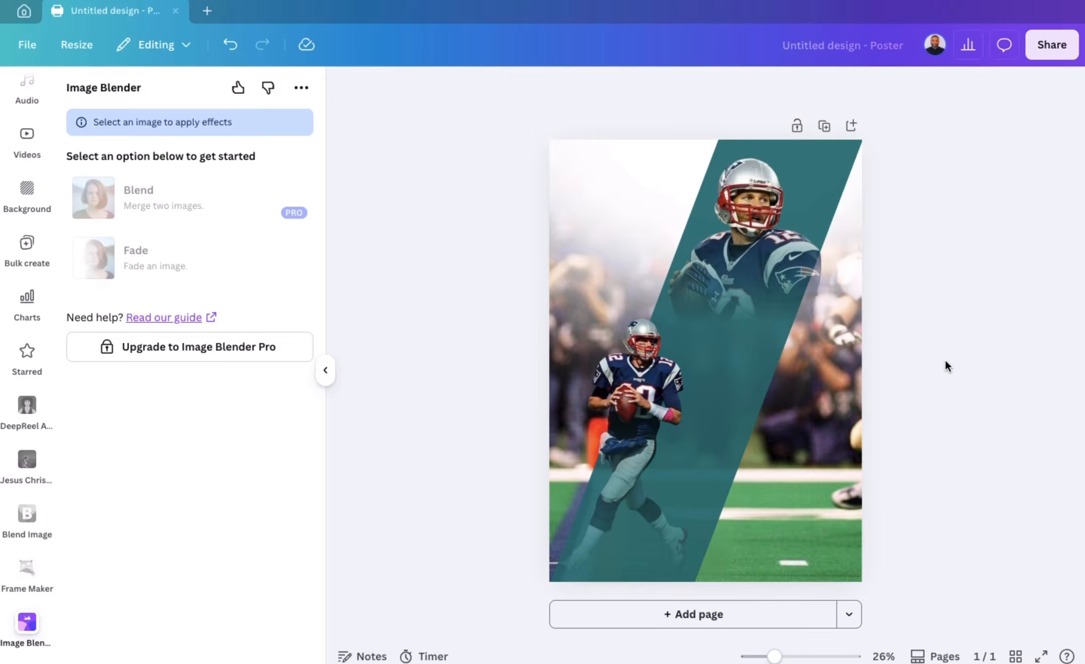
# Set the close-up quarterback's transparency to 46
pyautogui.click(778, 244)
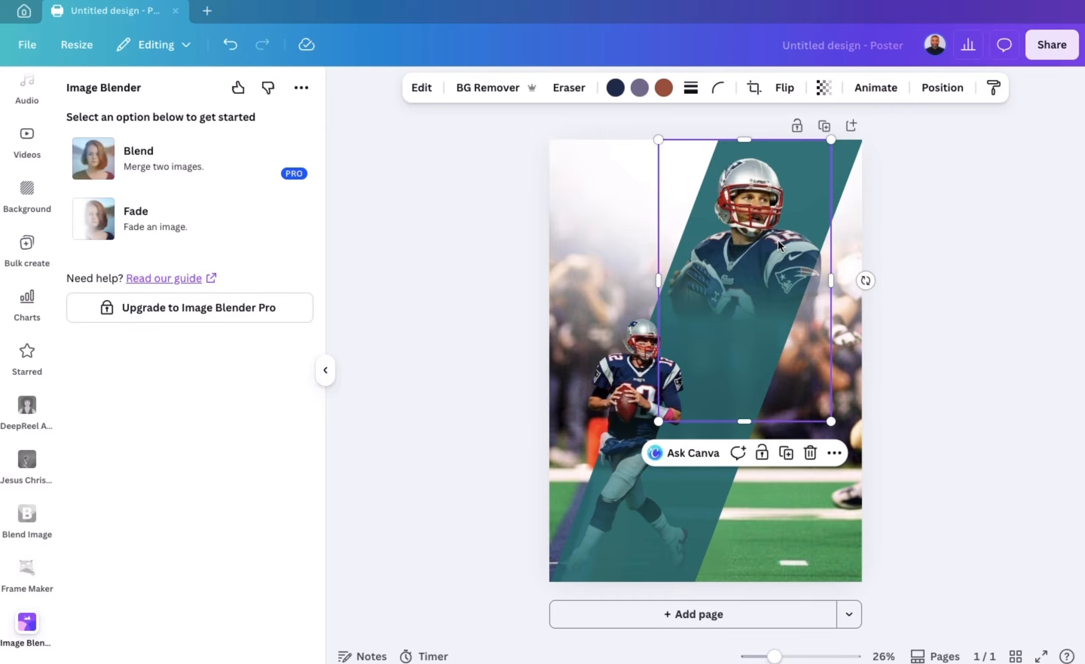
pyautogui.click(824, 88)
pyautogui.moveTo(816, 149); pyautogui.dragTo(799, 150)
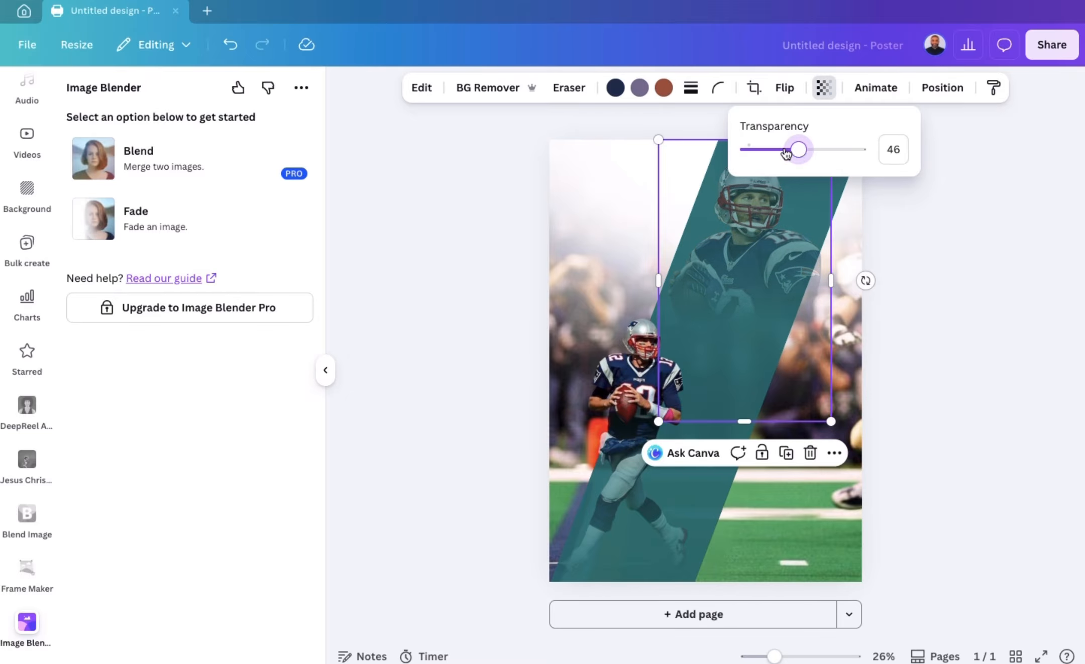
pyautogui.click(982, 213)
pyautogui.click(981, 214)
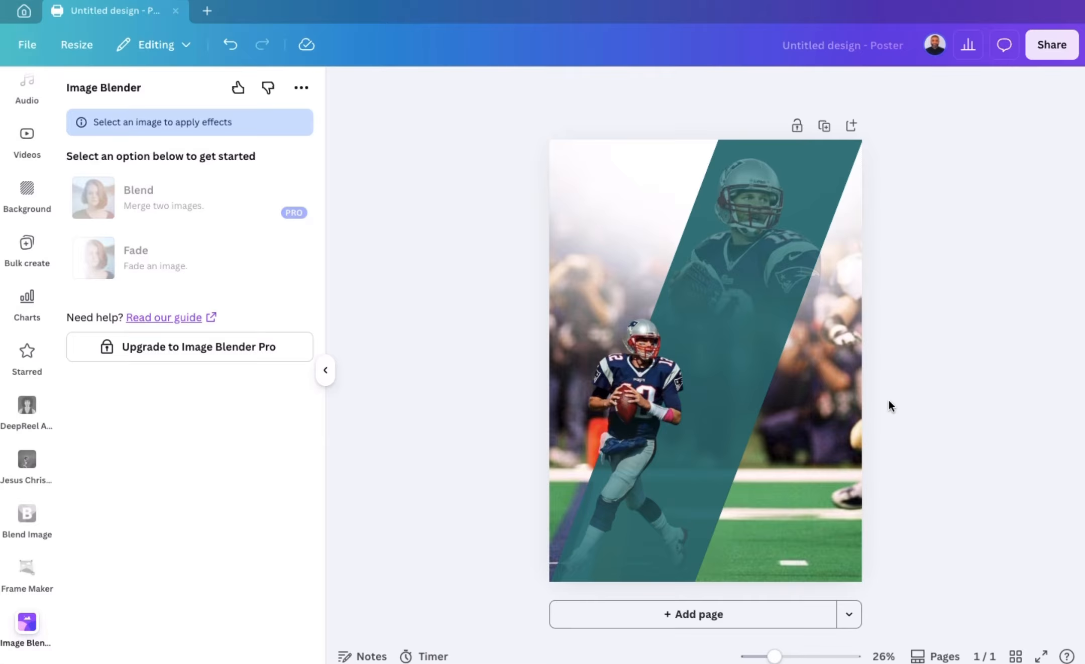
# Add the recently used white gradient graphic and rotate it a quarter turn so its solid side faces left
pyautogui.scroll(10, 33, 166)
pyautogui.click(33, 168)
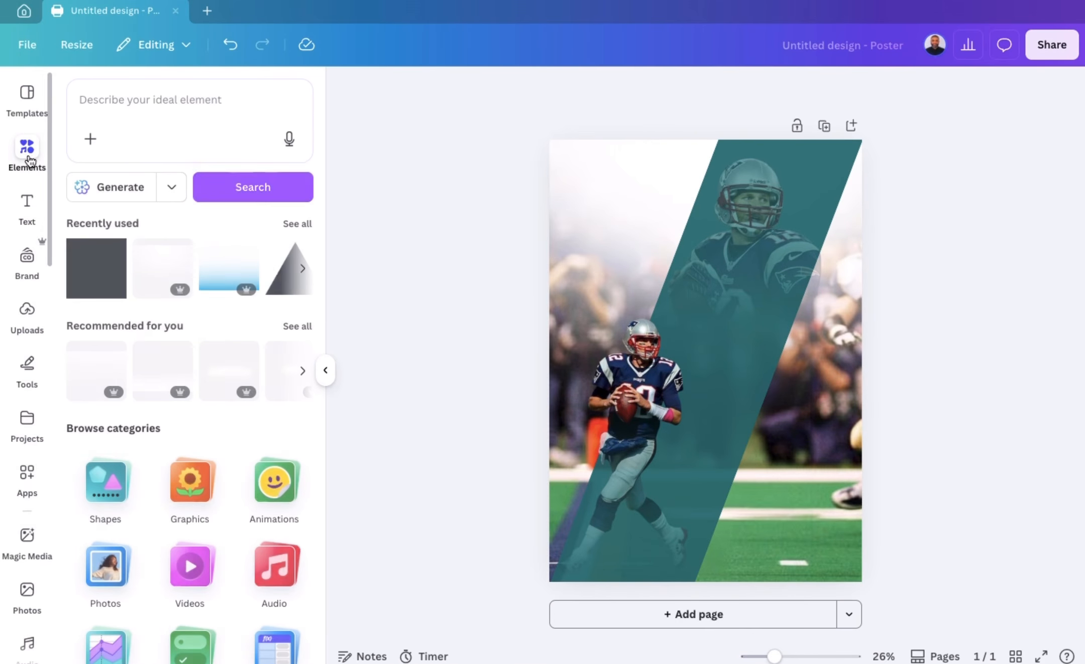
pyautogui.click(171, 253)
pyautogui.moveTo(705, 563); pyautogui.dragTo(1084, 354)
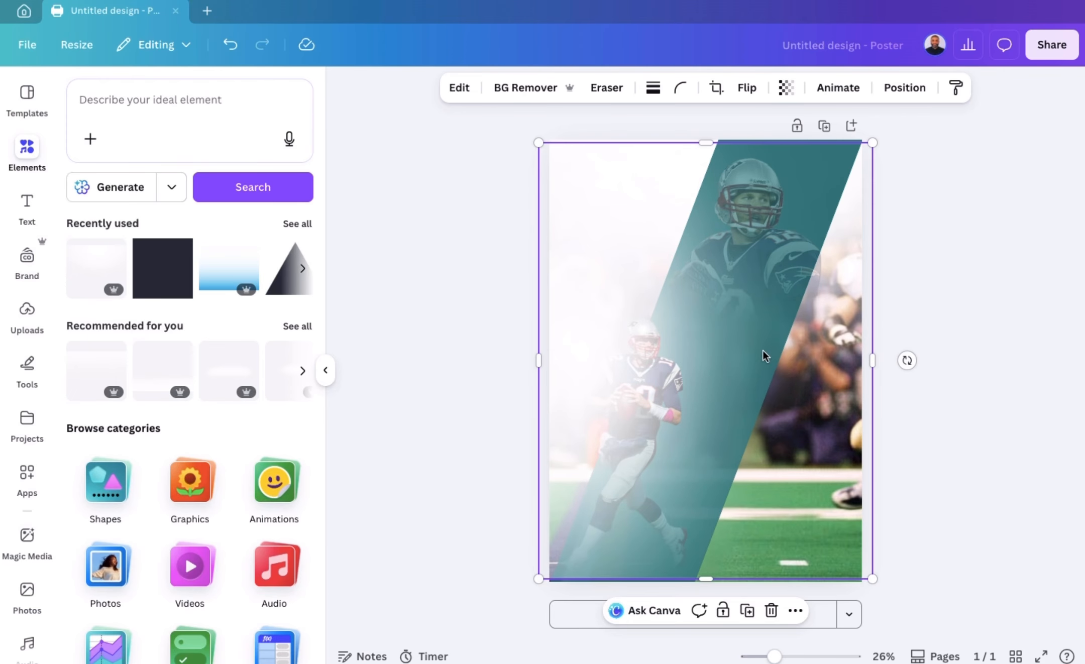
# Move the white gradient over the poster's right side and tilt it so its edge follows the teal band's right edge
pyautogui.moveTo(766, 356); pyautogui.dragTo(952, 358)
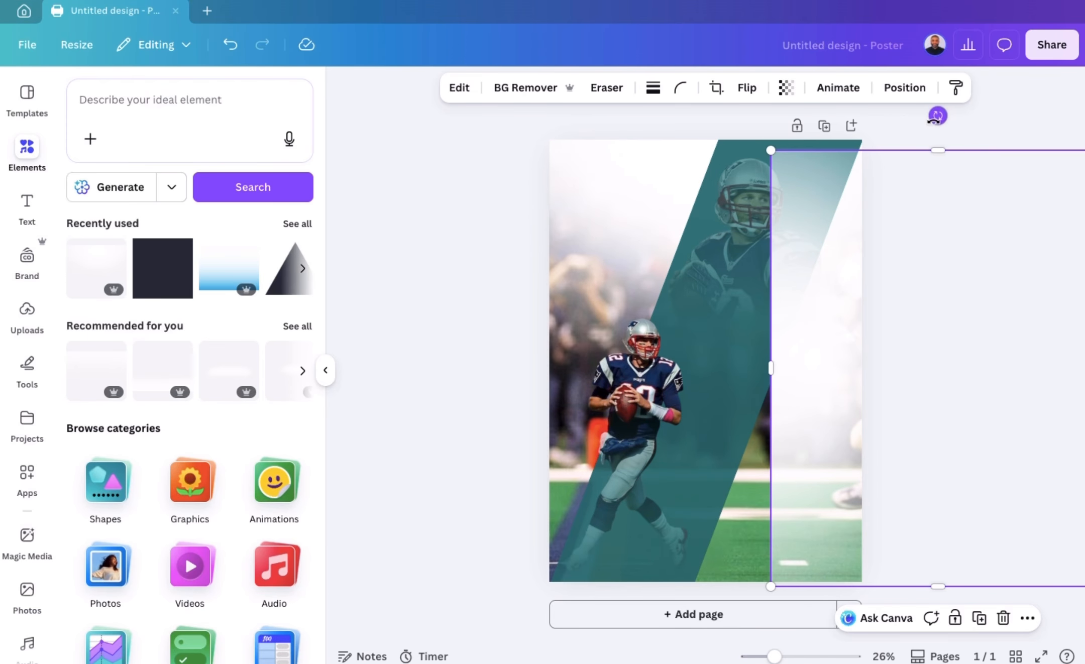
pyautogui.moveTo(938, 115); pyautogui.dragTo(1016, 155)
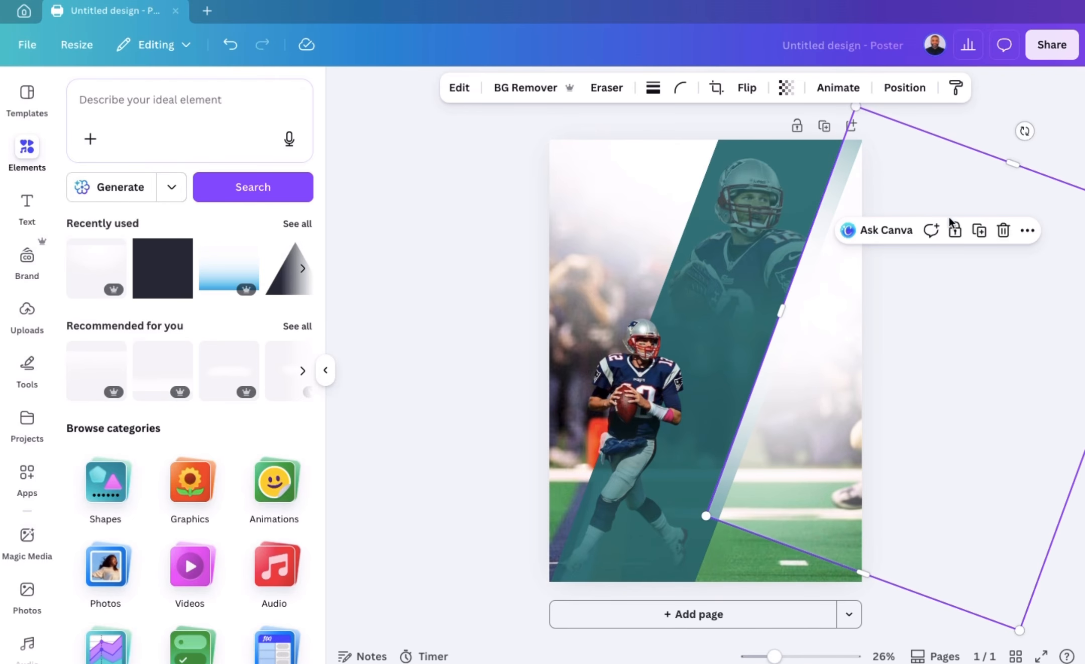
pyautogui.moveTo(876, 351); pyautogui.dragTo(864, 424)
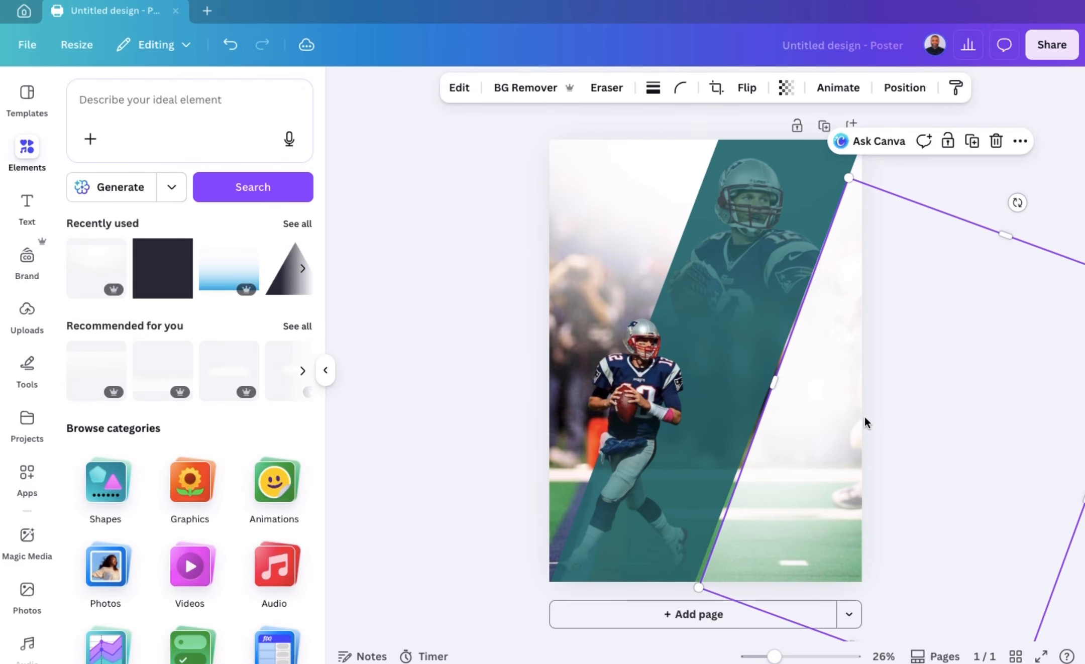
pyautogui.moveTo(1017, 201); pyautogui.dragTo(1021, 208)
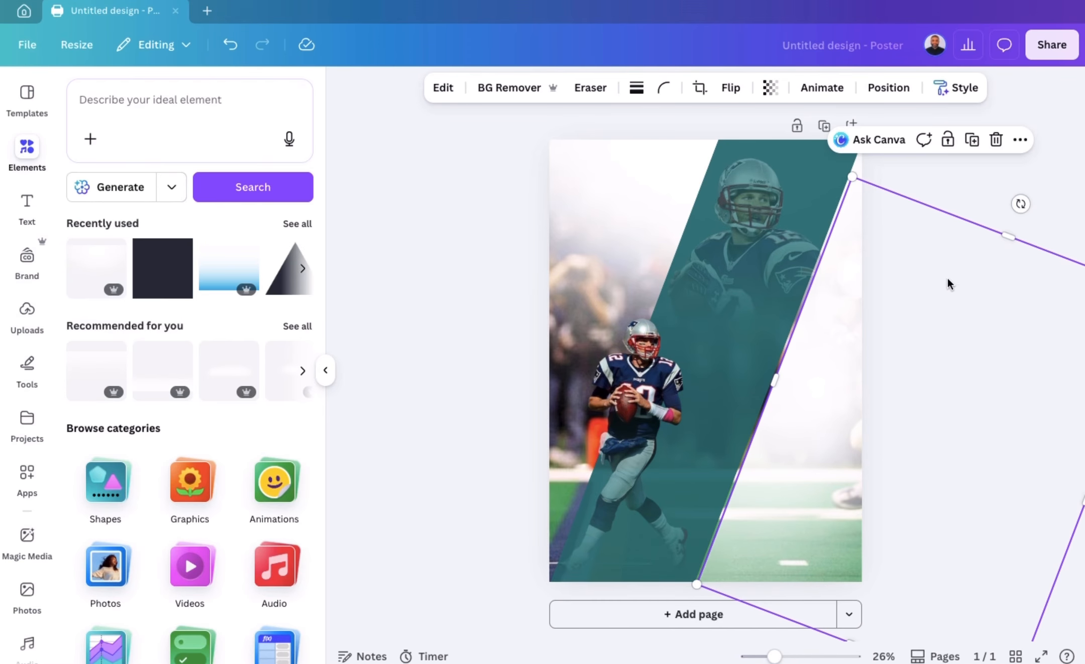
pyautogui.moveTo(864, 327); pyautogui.dragTo(862, 328)
pyautogui.click(911, 193)
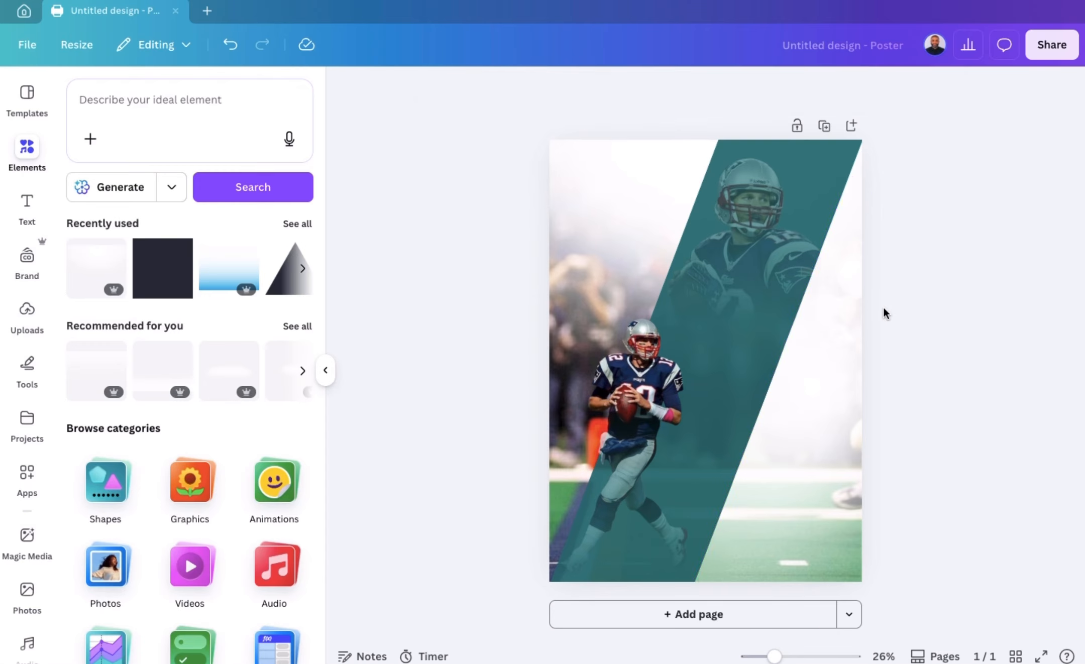
# Duplicate the tilted white gradient and align the copy with the teal band's right edge, directly over the original
pyautogui.click(802, 424)
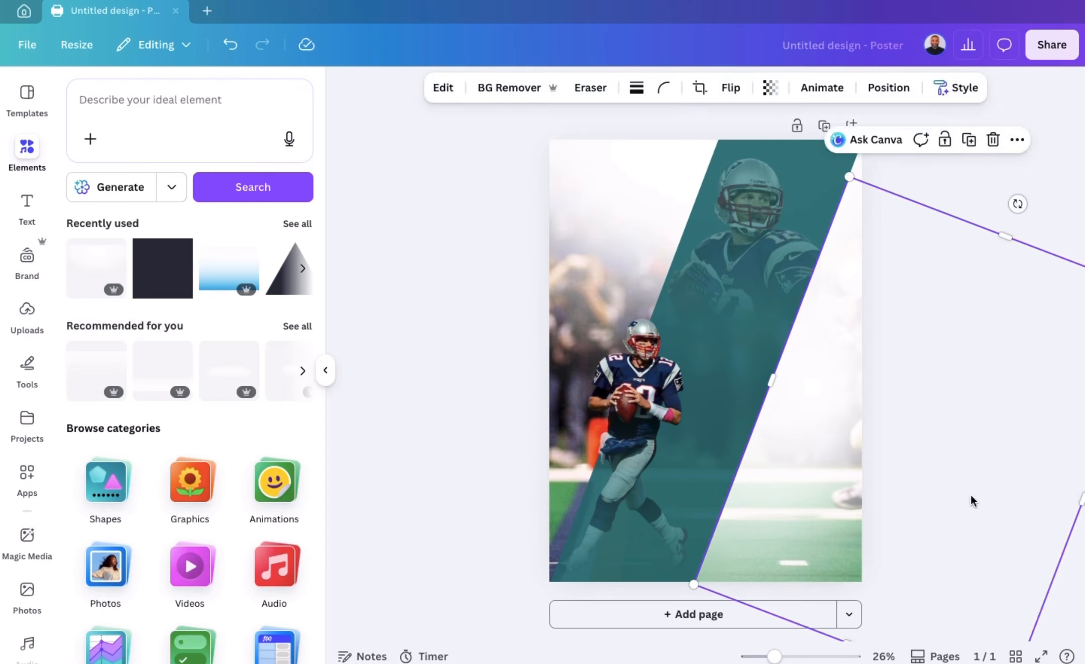
pyautogui.click(970, 141)
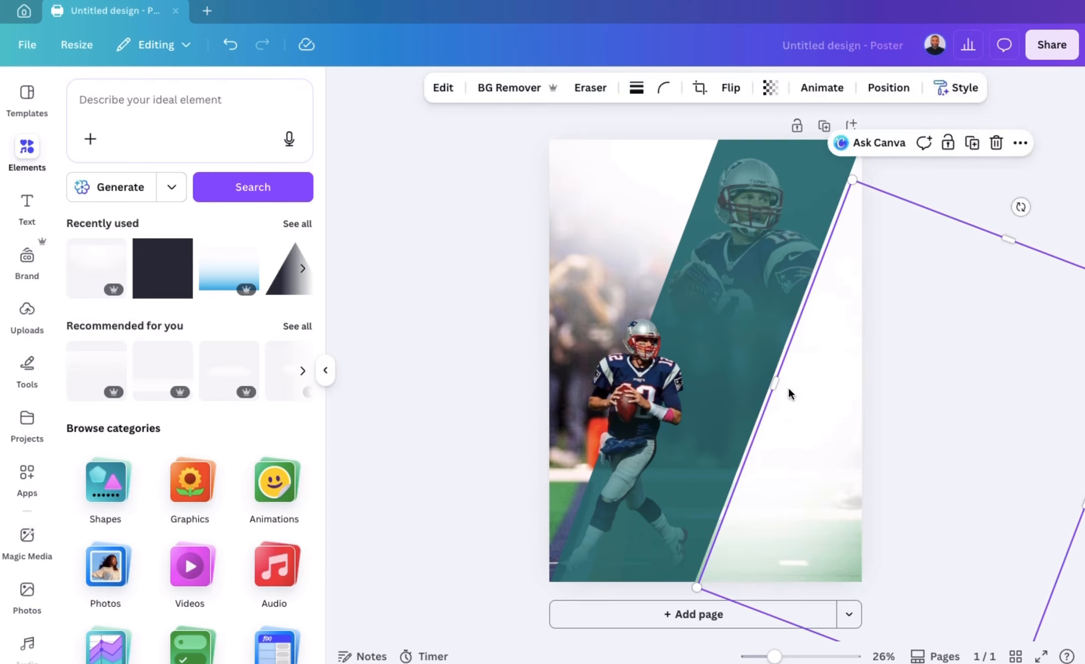
pyautogui.moveTo(813, 398); pyautogui.dragTo(810, 395)
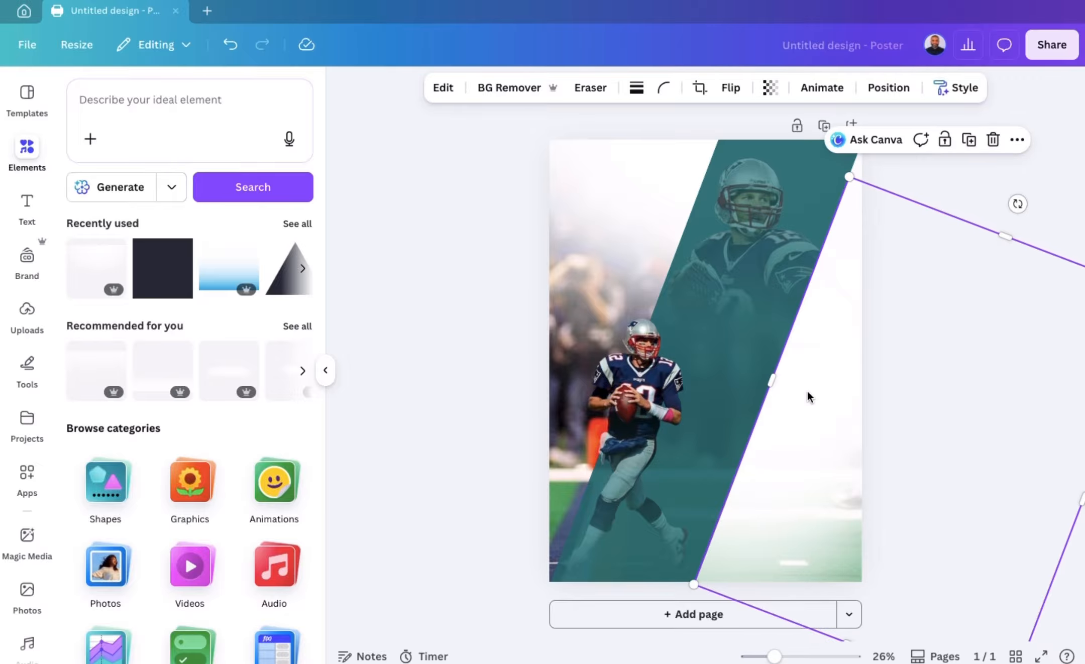
# Move both tilted gradient layers behind the two quarterback images and above the teal band
pyautogui.click(891, 92)
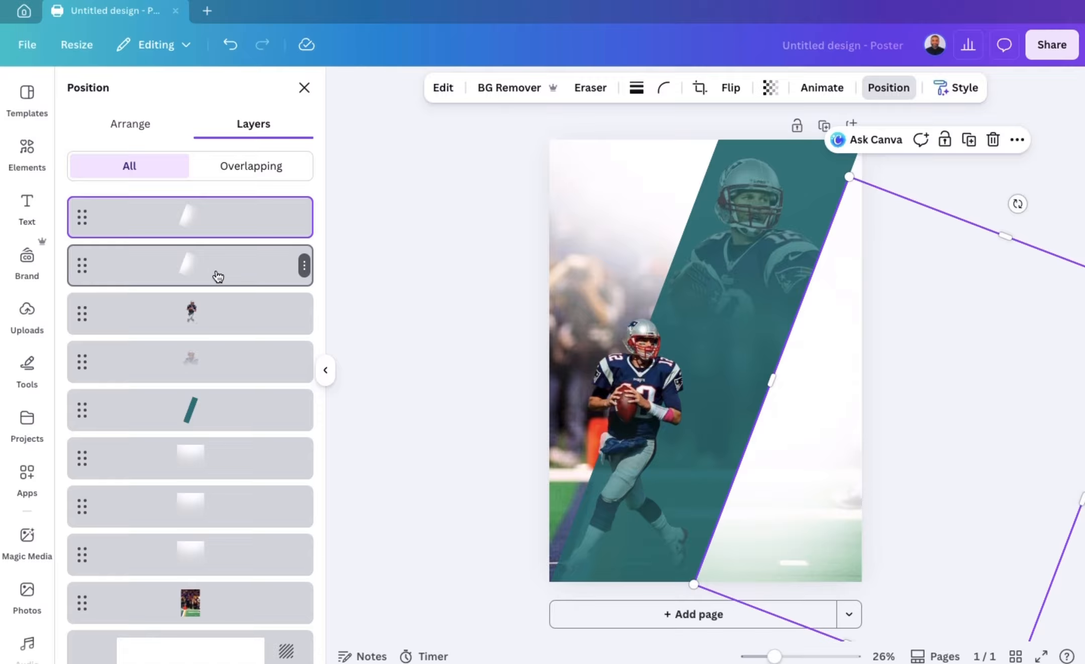
pyautogui.moveTo(218, 277); pyautogui.dragTo(221, 372)
pyautogui.moveTo(191, 222); pyautogui.dragTo(201, 336)
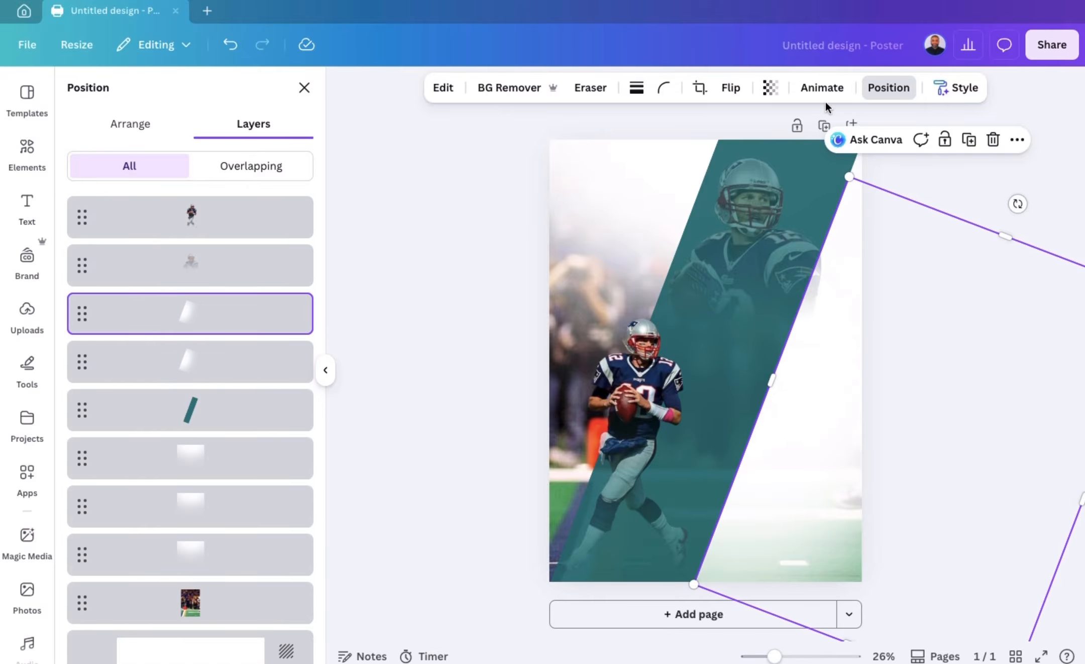
# Set the transparency of the upper tilted gradient to 67 and of the lower one to 70
pyautogui.click(770, 88)
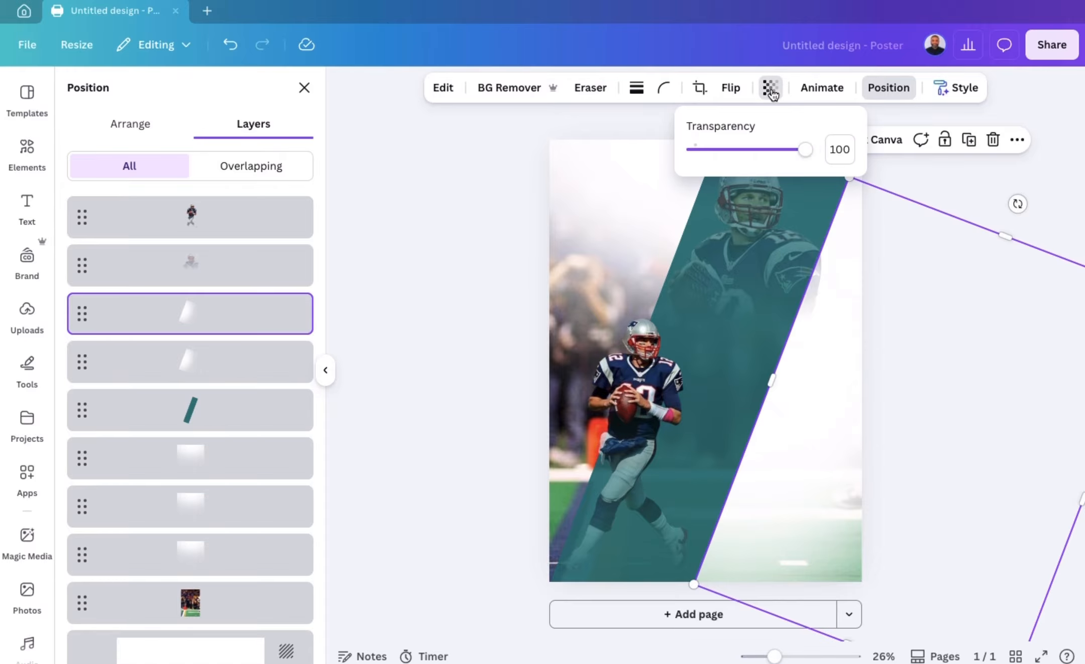
pyautogui.moveTo(808, 149); pyautogui.dragTo(770, 154)
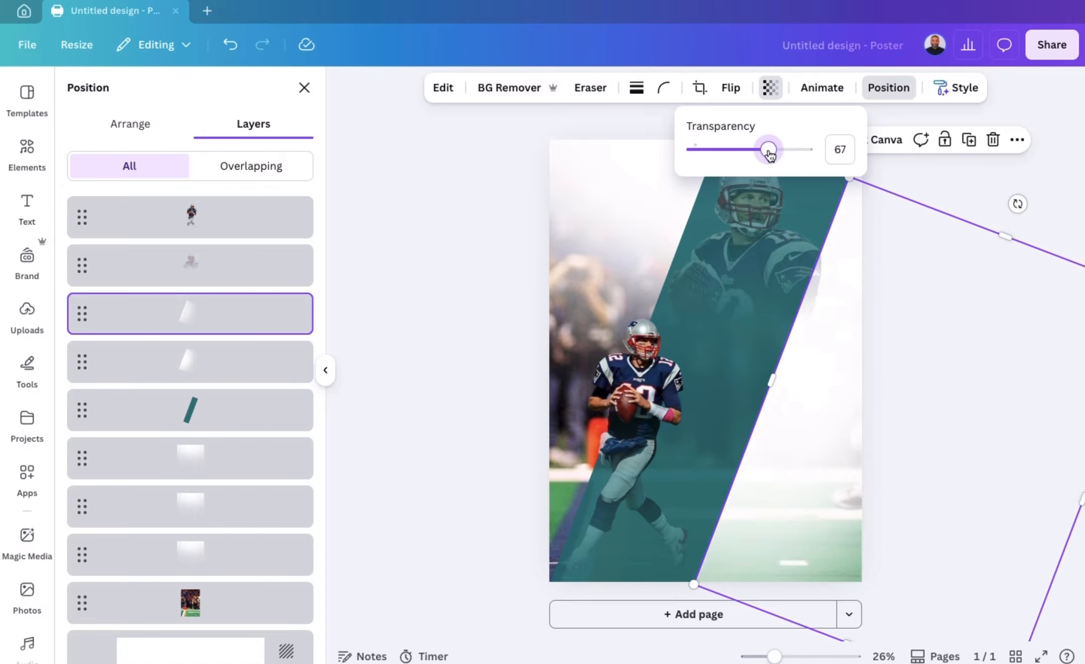
pyautogui.click(216, 363)
pyautogui.click(771, 87)
pyautogui.click(786, 151)
pyautogui.moveTo(785, 150); pyautogui.dragTo(772, 151)
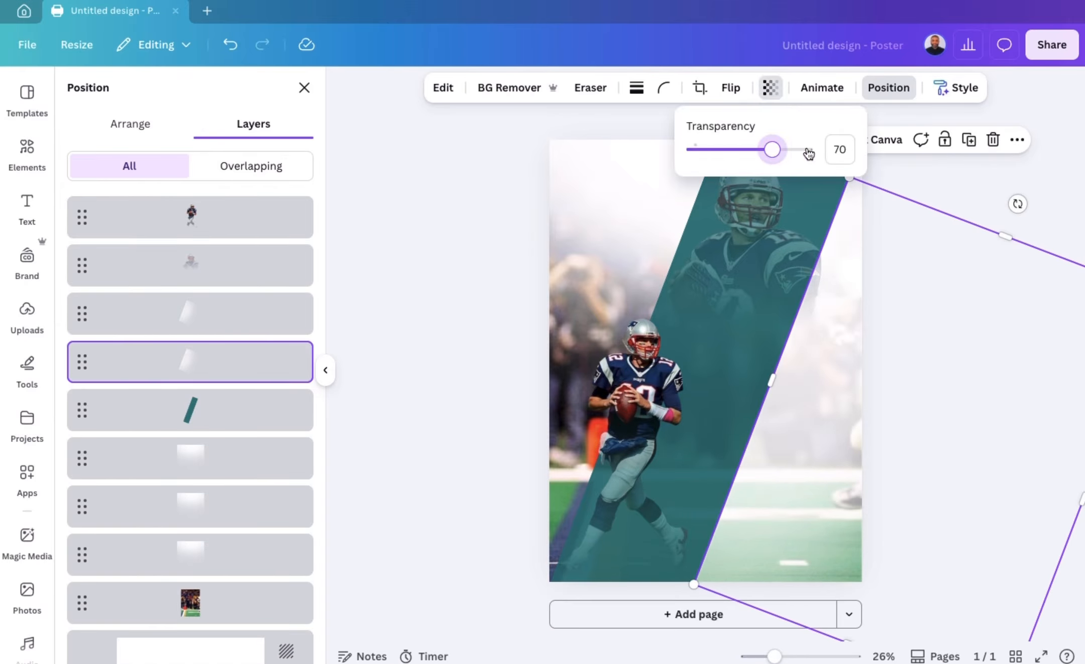
pyautogui.click(1043, 172)
pyautogui.click(950, 386)
pyautogui.click(478, 487)
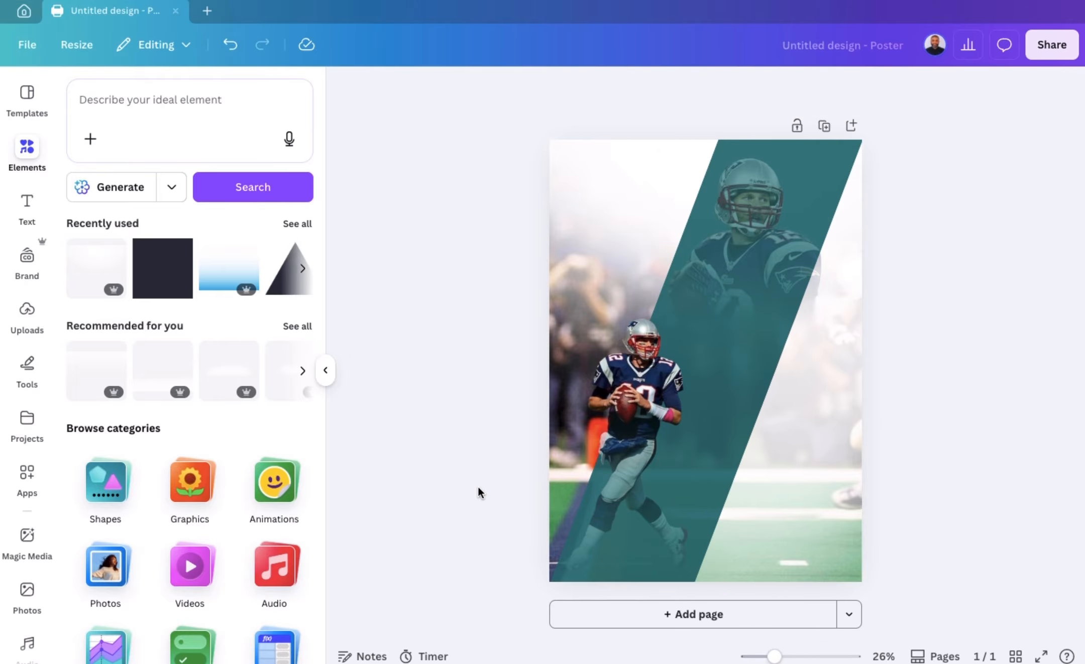
# Add another white gradient, rotated and fitted with its solid side along the poster's left edge, and duplicate it in place
pyautogui.click(82, 264)
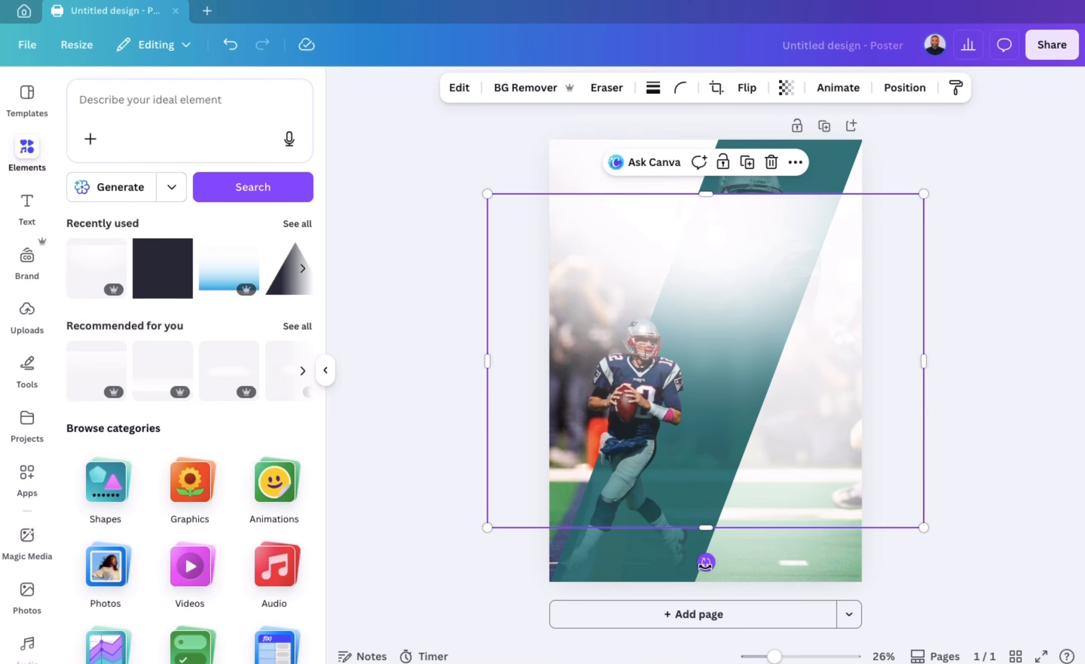
pyautogui.moveTo(706, 563); pyautogui.dragTo(910, 360)
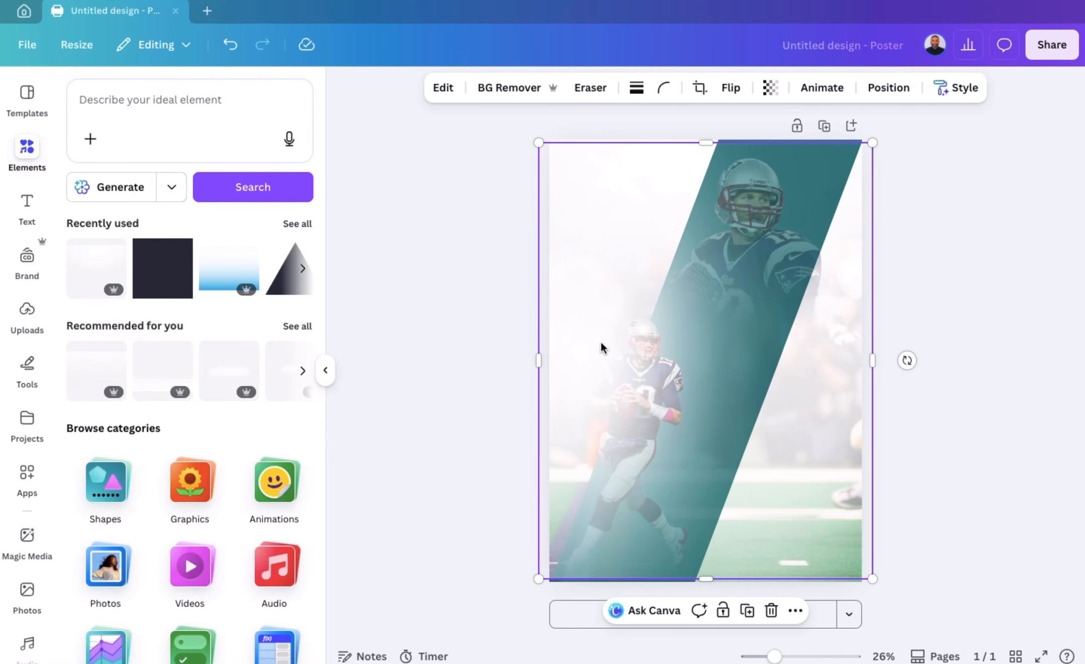
pyautogui.moveTo(601, 346); pyautogui.dragTo(613, 347)
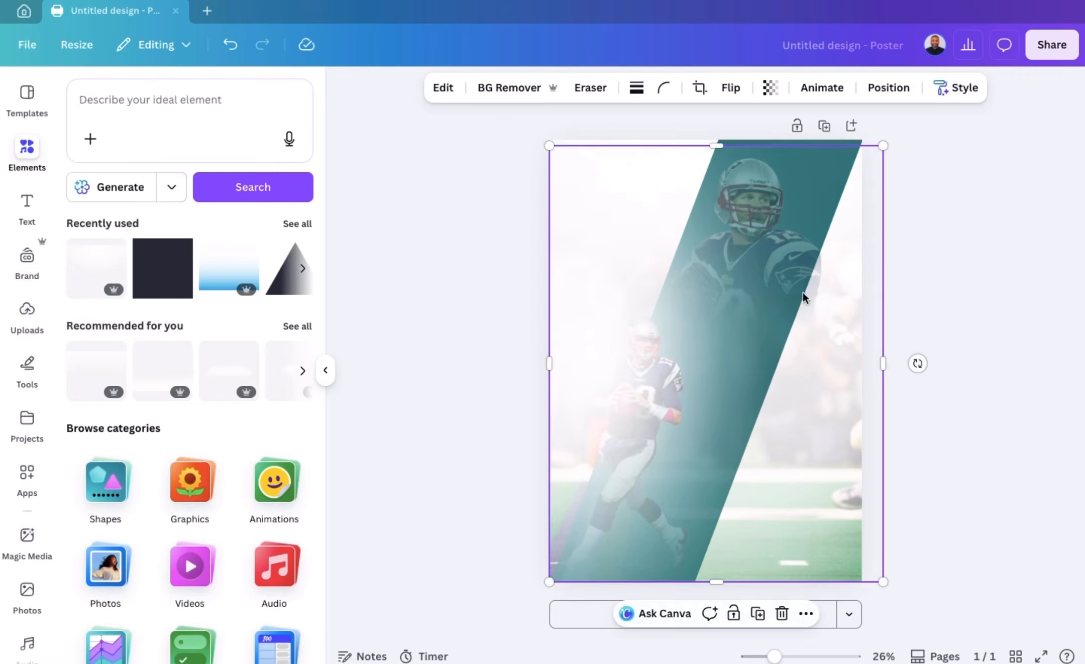
pyautogui.moveTo(719, 143); pyautogui.dragTo(720, 137)
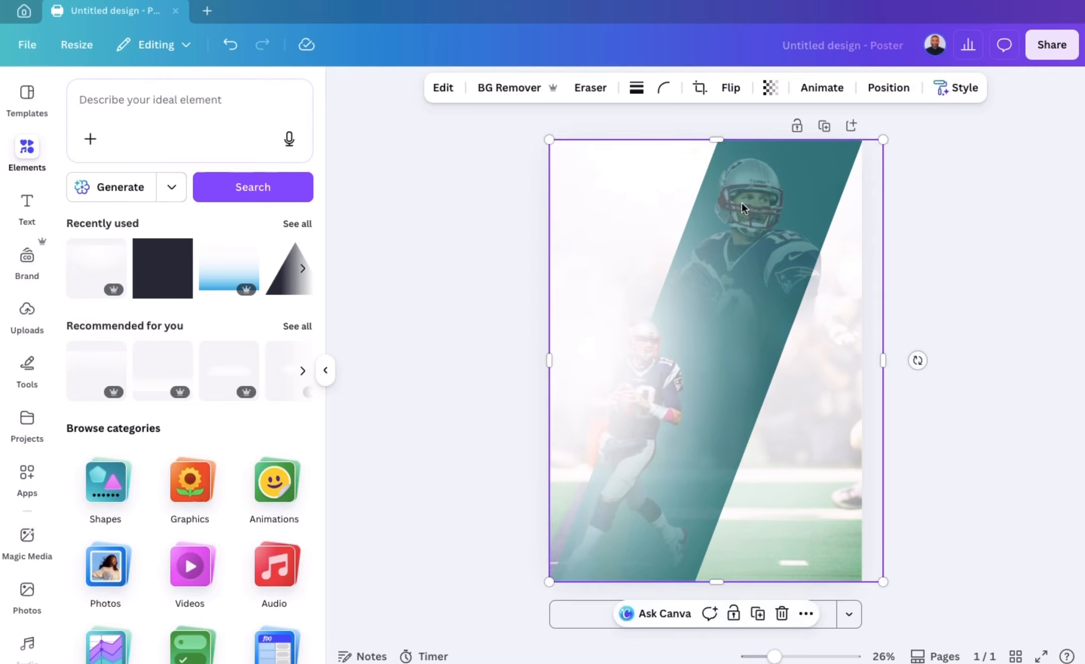
pyautogui.click(791, 619)
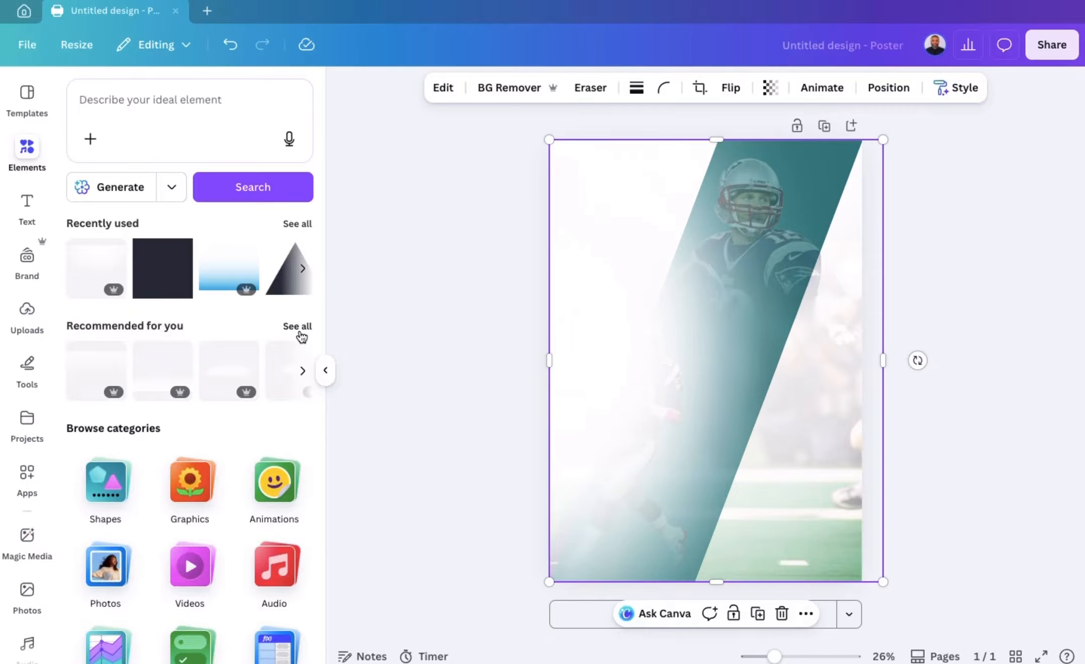
# Move both upright white gradient layers beneath the teal band and above the other background gradients
pyautogui.click(890, 87)
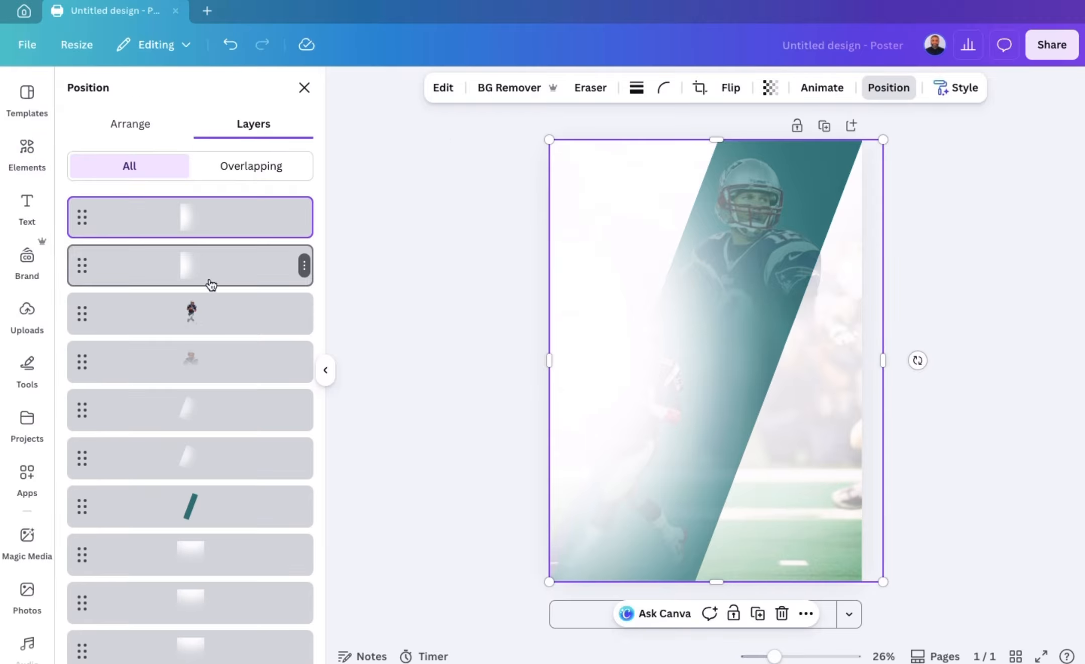
pyautogui.moveTo(211, 285); pyautogui.dragTo(216, 387)
pyautogui.moveTo(196, 223); pyautogui.dragTo(210, 529)
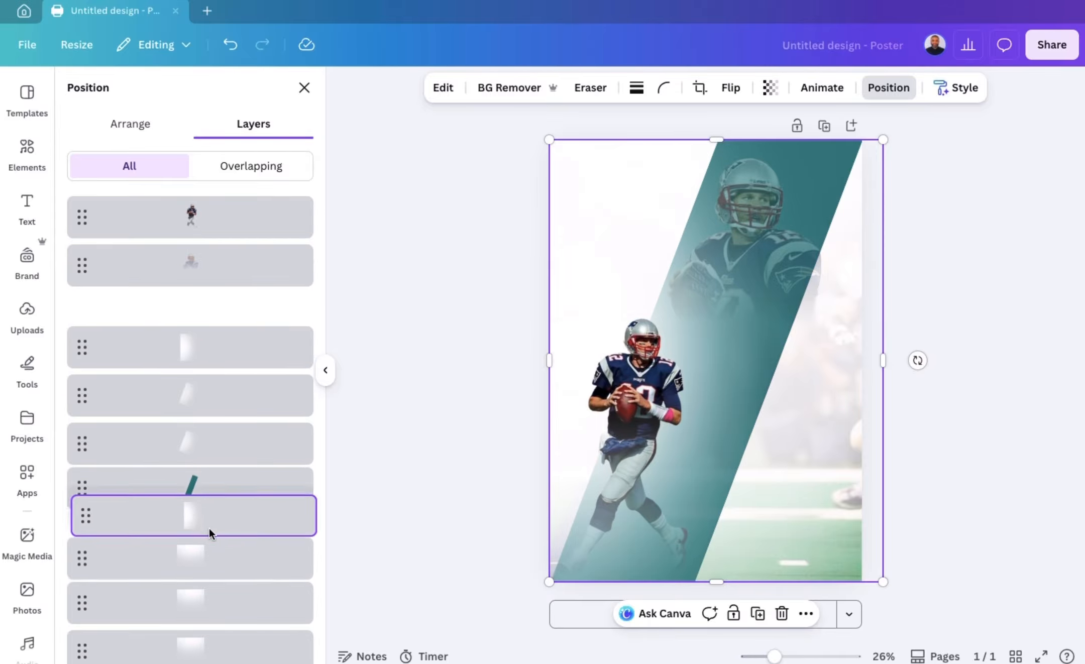
pyautogui.moveTo(216, 314); pyautogui.dragTo(225, 461)
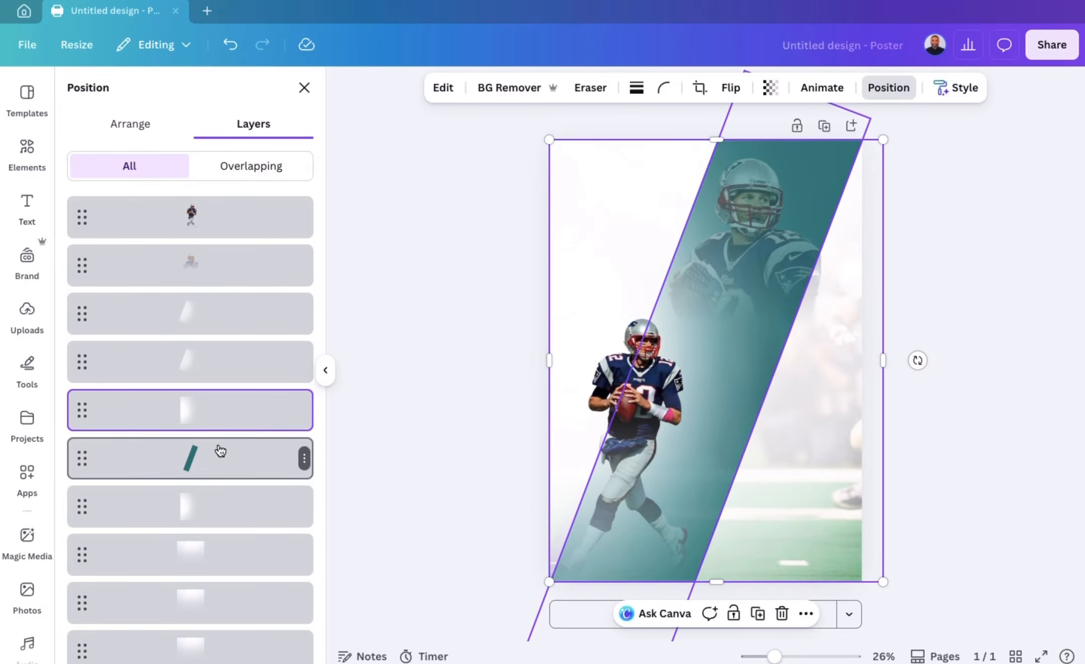
pyautogui.click(212, 314)
pyautogui.moveTo(208, 407); pyautogui.dragTo(203, 474)
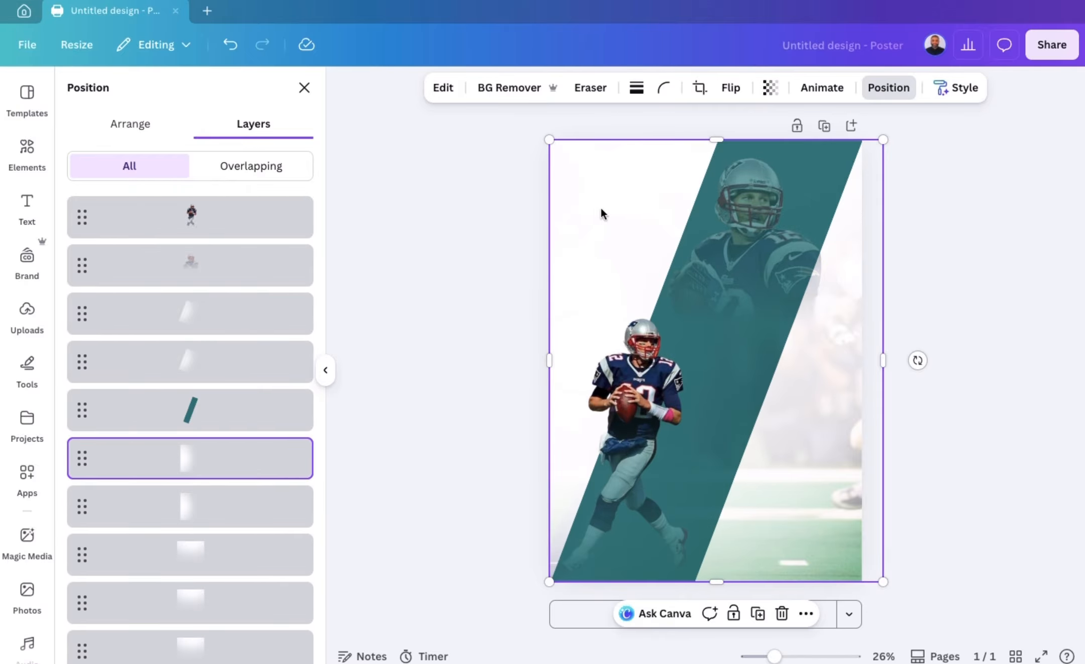
# Set the transparency of the upper upright gradient to 47 and of the lower one to 79
pyautogui.click(770, 88)
pyautogui.moveTo(811, 149); pyautogui.dragTo(749, 158)
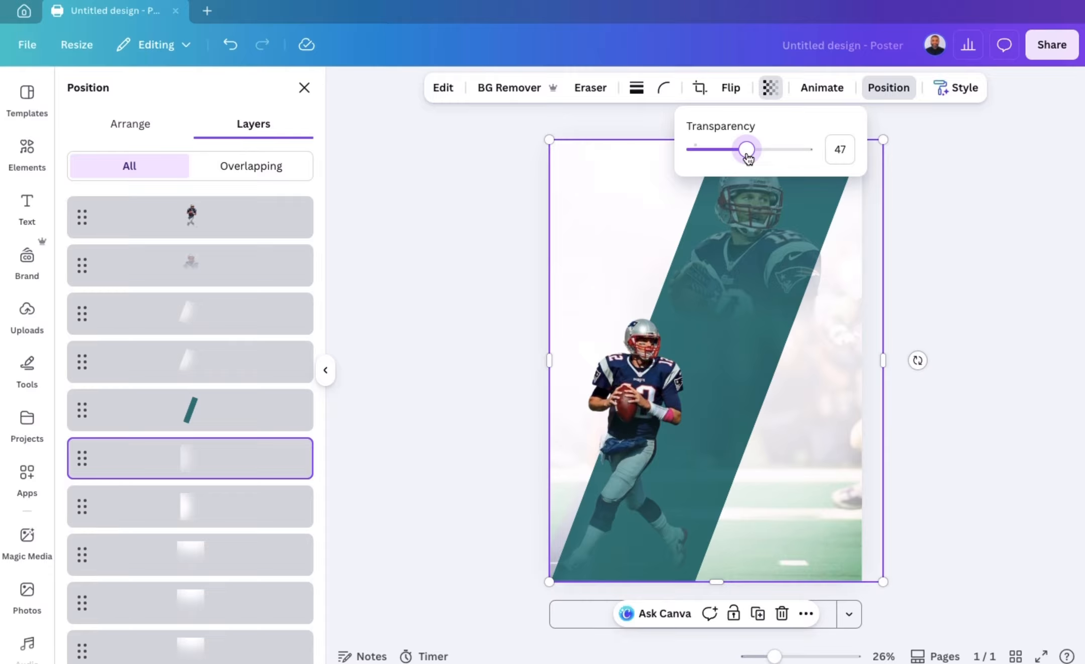
pyautogui.click(259, 505)
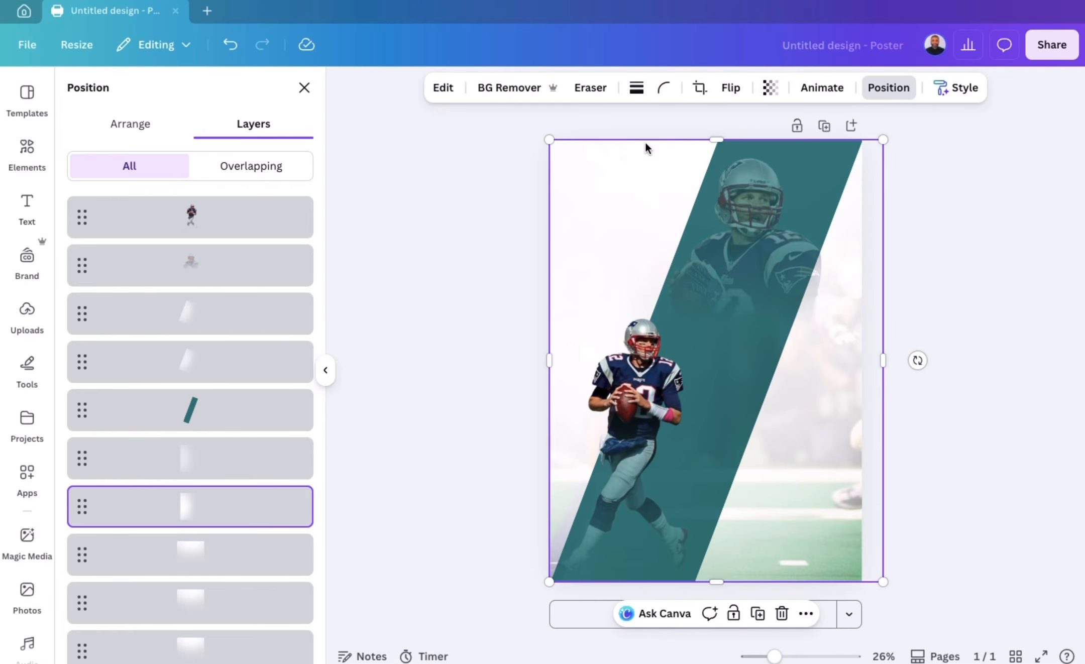
pyautogui.click(770, 87)
pyautogui.click(783, 150)
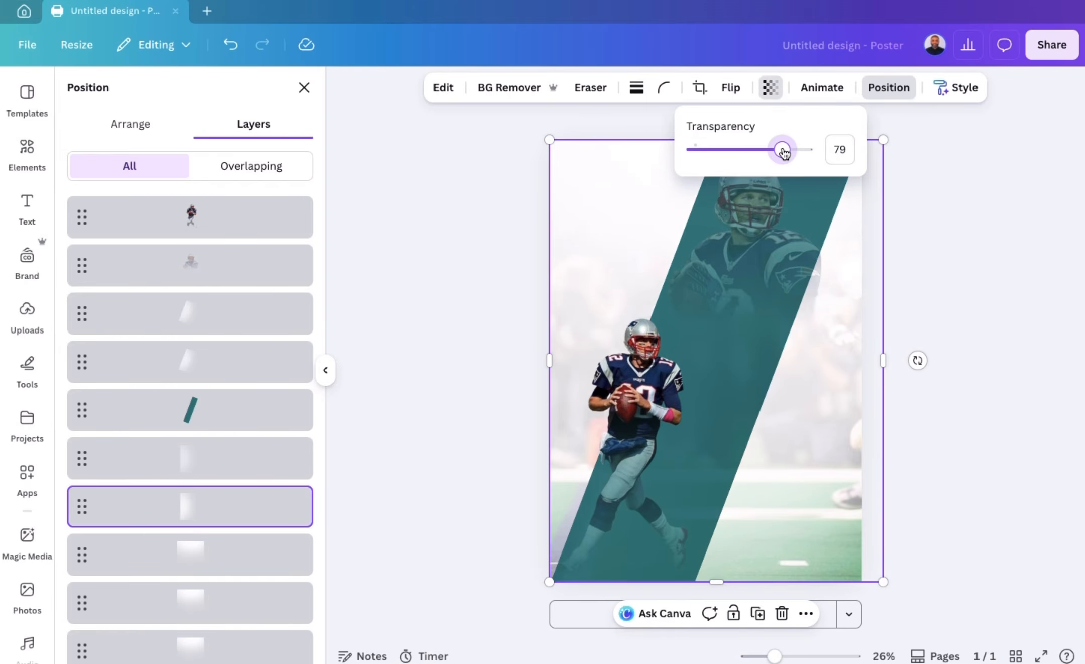
pyautogui.click(1024, 262)
pyautogui.click(999, 311)
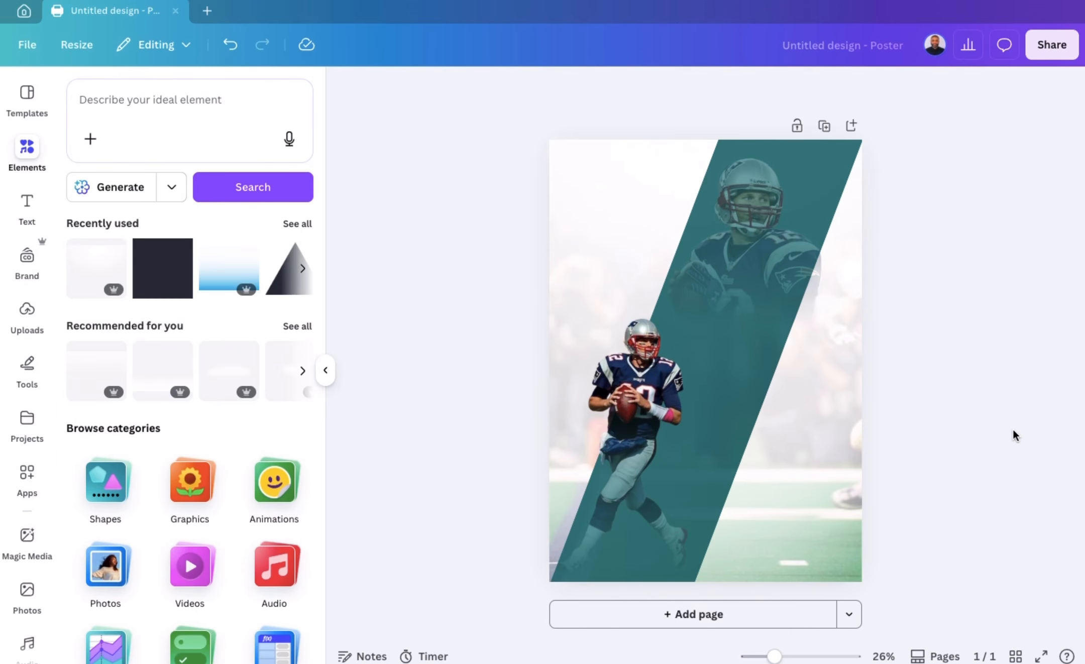
# Add the uploaded NFL logo, remove its background, shrink it and place it on the teal band beside the front quarterback
pyautogui.moveTo(809, 1)
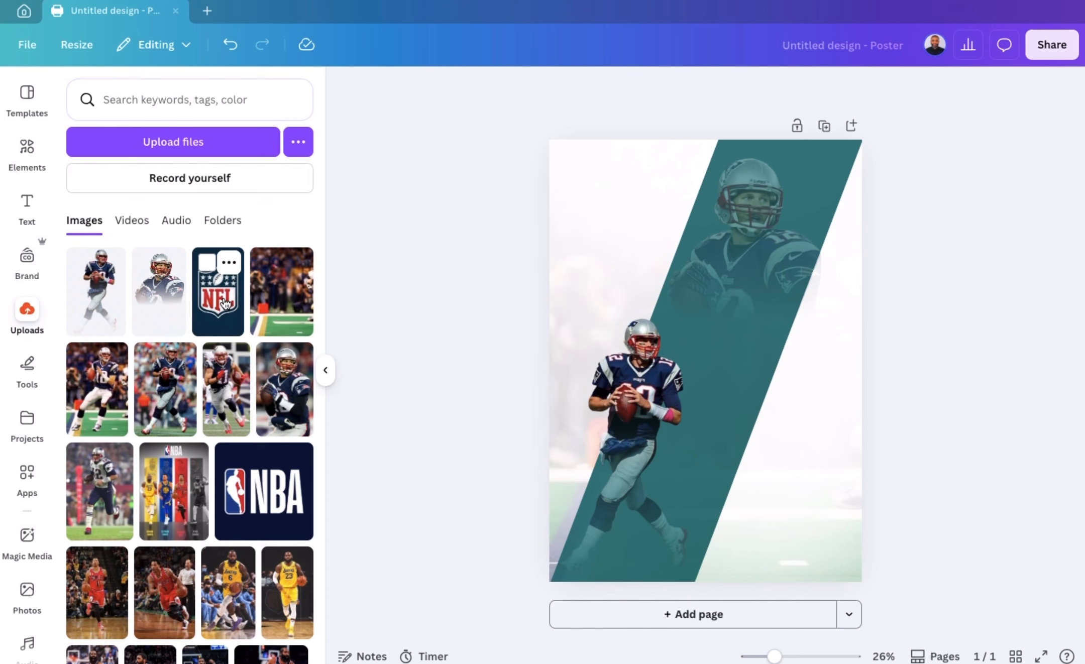
pyautogui.click(226, 303)
pyautogui.click(494, 88)
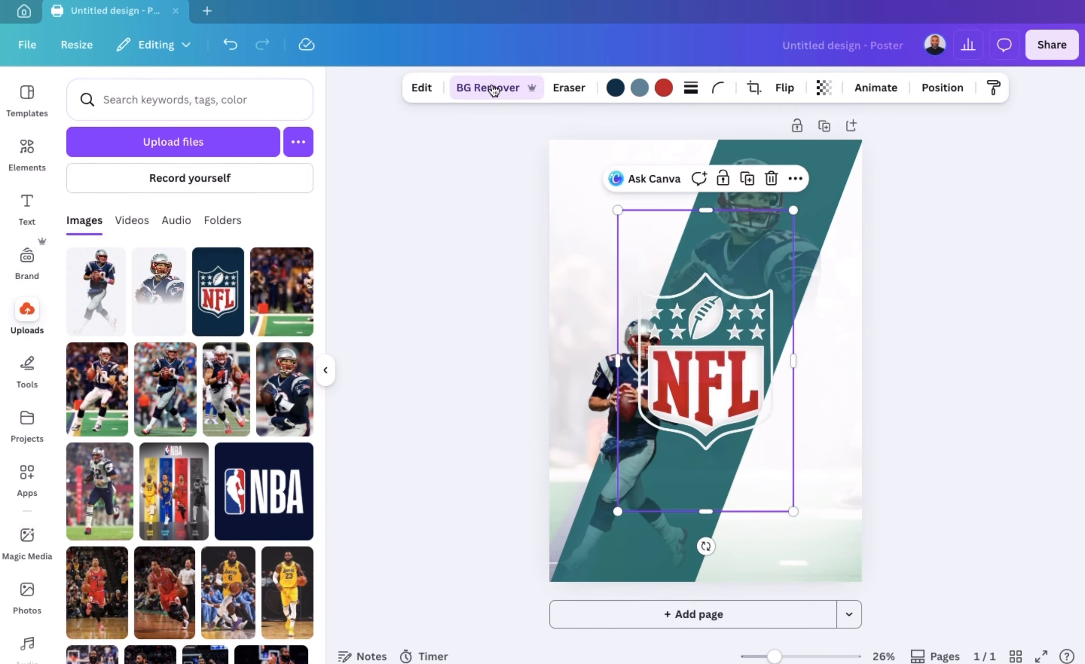
pyautogui.moveTo(793, 210); pyautogui.dragTo(776, 414)
pyautogui.moveTo(671, 439); pyautogui.dragTo(738, 366)
pyautogui.moveTo(767, 285); pyautogui.dragTo(762, 318)
pyautogui.moveTo(720, 378); pyautogui.dragTo(728, 361)
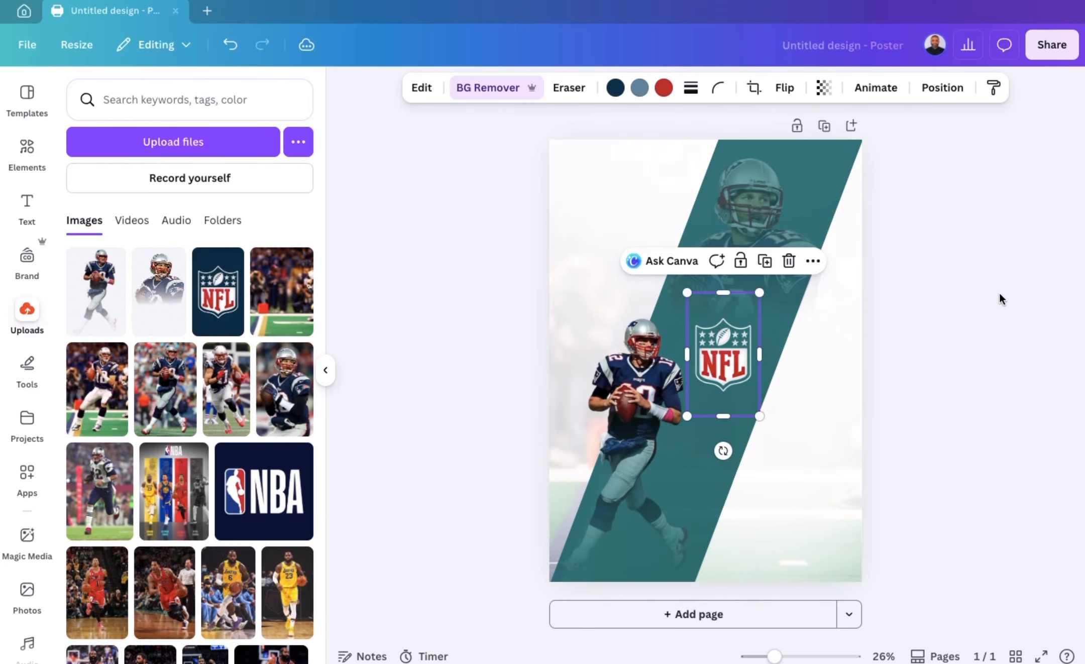
pyautogui.click(1003, 297)
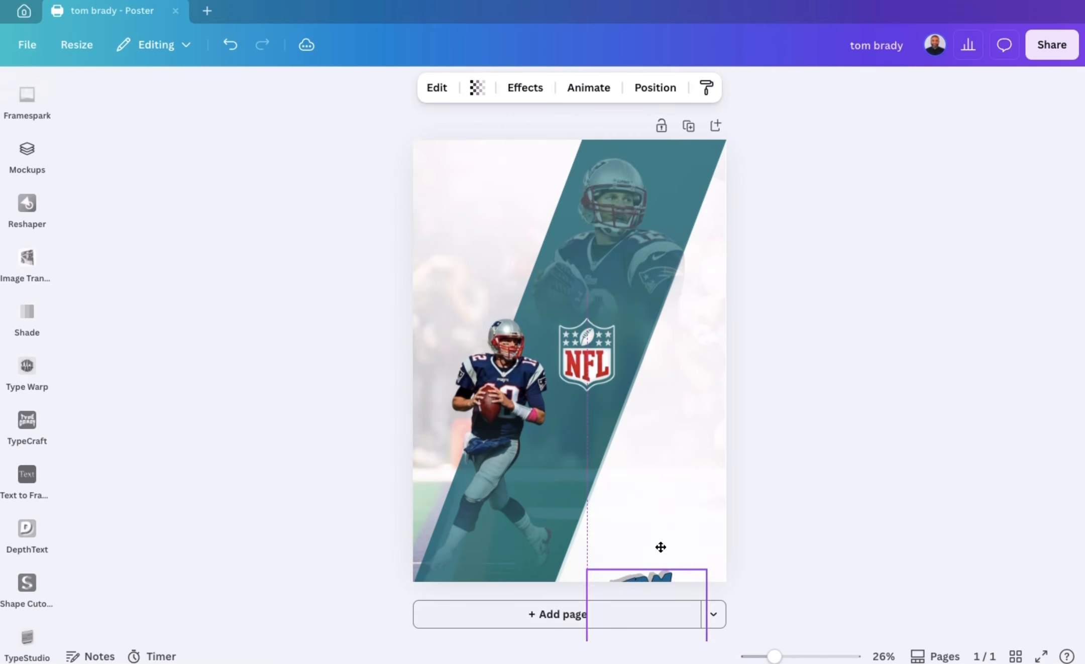
# Place the TOM BRADY lettering in the poster's lower-right corner and the "Pressure creates champions he proved it every time" quote in the upper-left corner
pyautogui.moveTo(659, 547); pyautogui.dragTo(664, 510)
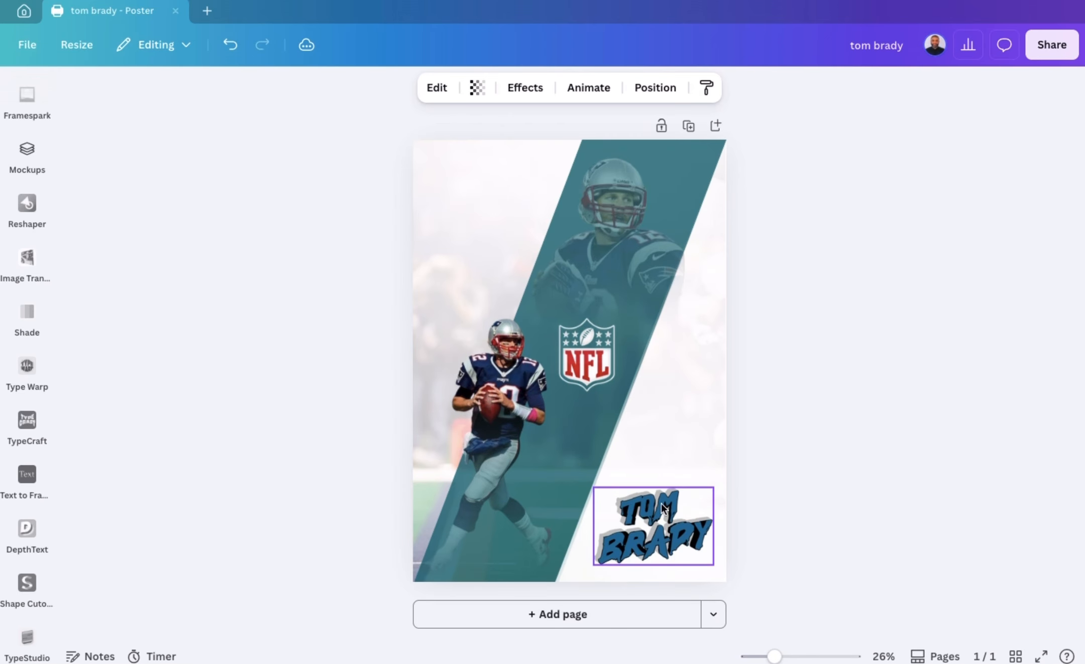
pyautogui.click(857, 394)
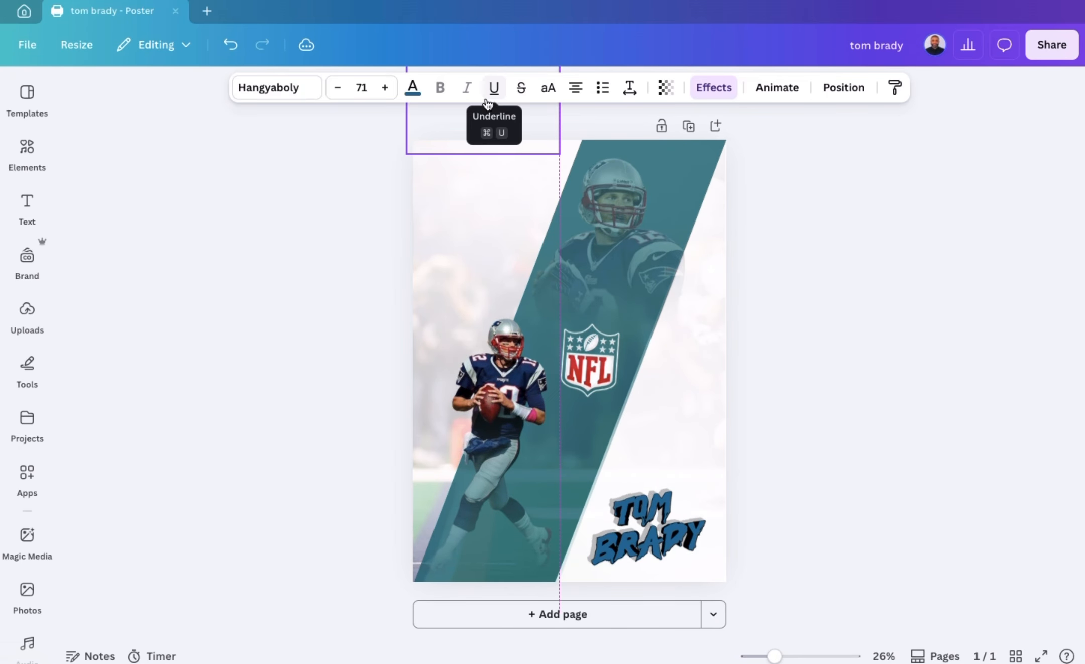
pyautogui.moveTo(491, 126); pyautogui.dragTo(491, 206)
pyautogui.click(903, 232)
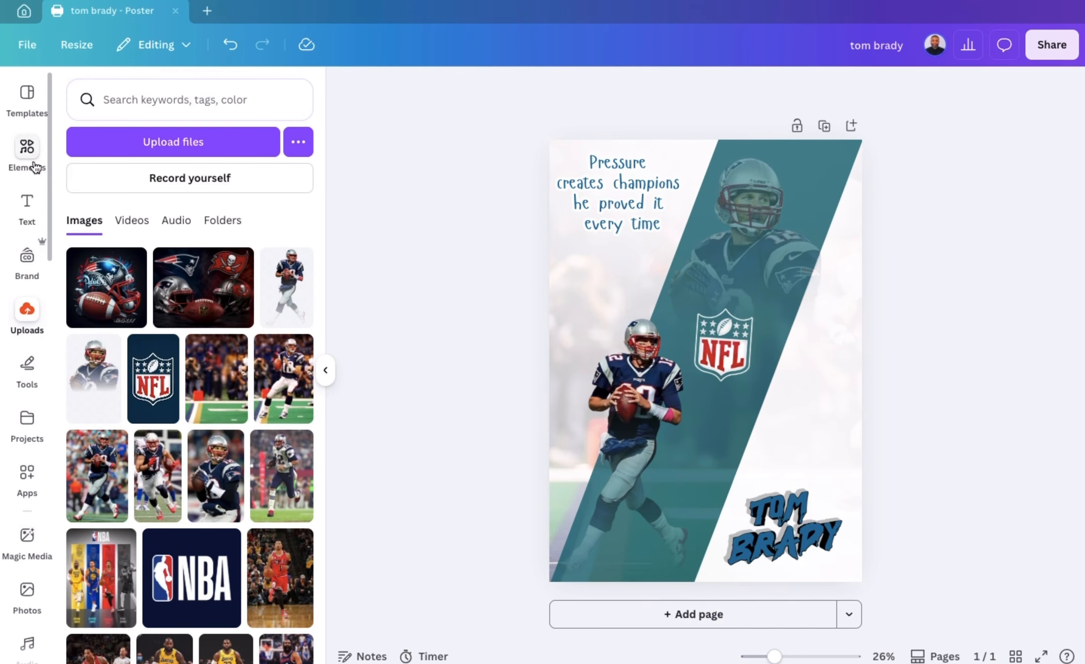
# Add a tapered horizontal line graphic above the TOM BRADY lettering, reaching the poster's right edge, and recolor it dark blue from the Floating Pool Bed palette
pyautogui.click(30, 160)
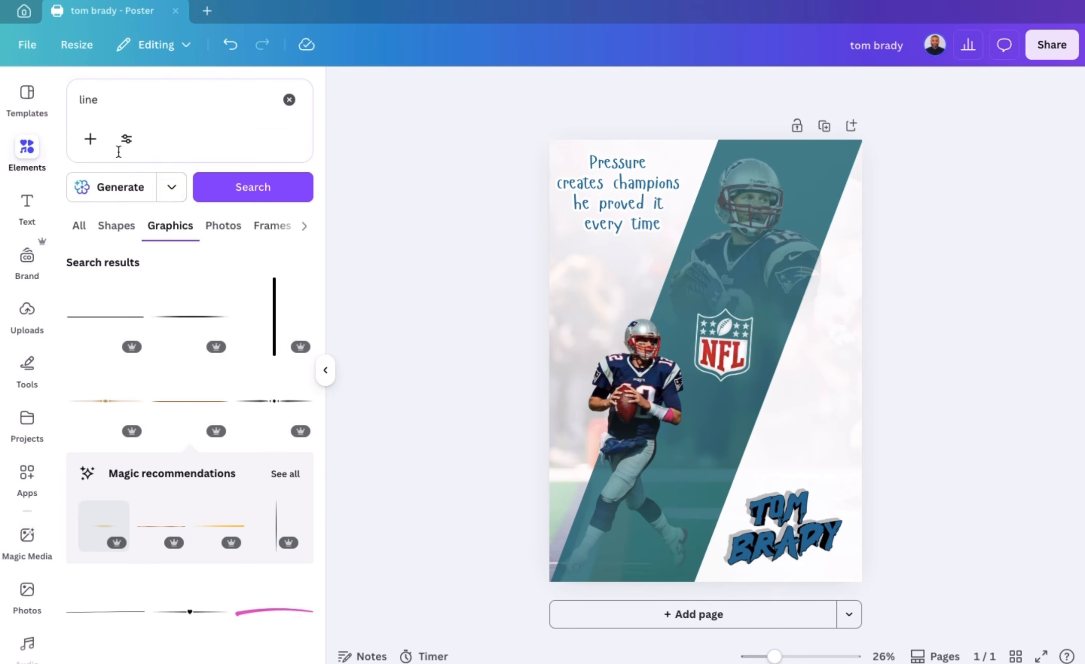
pyautogui.click(198, 322)
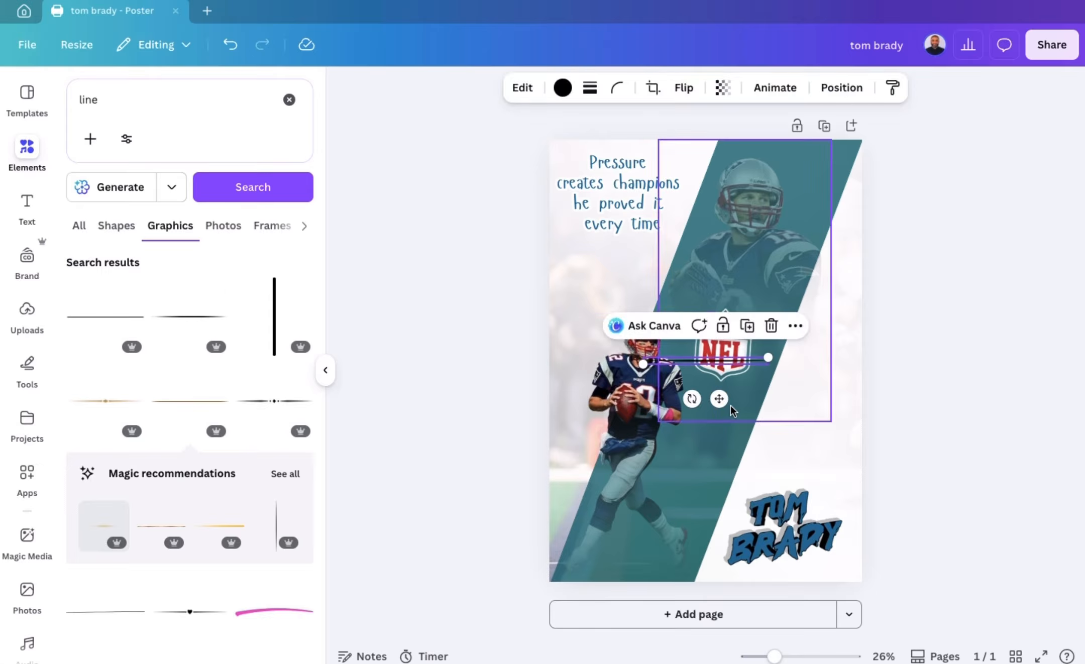
pyautogui.moveTo(719, 395); pyautogui.dragTo(809, 509)
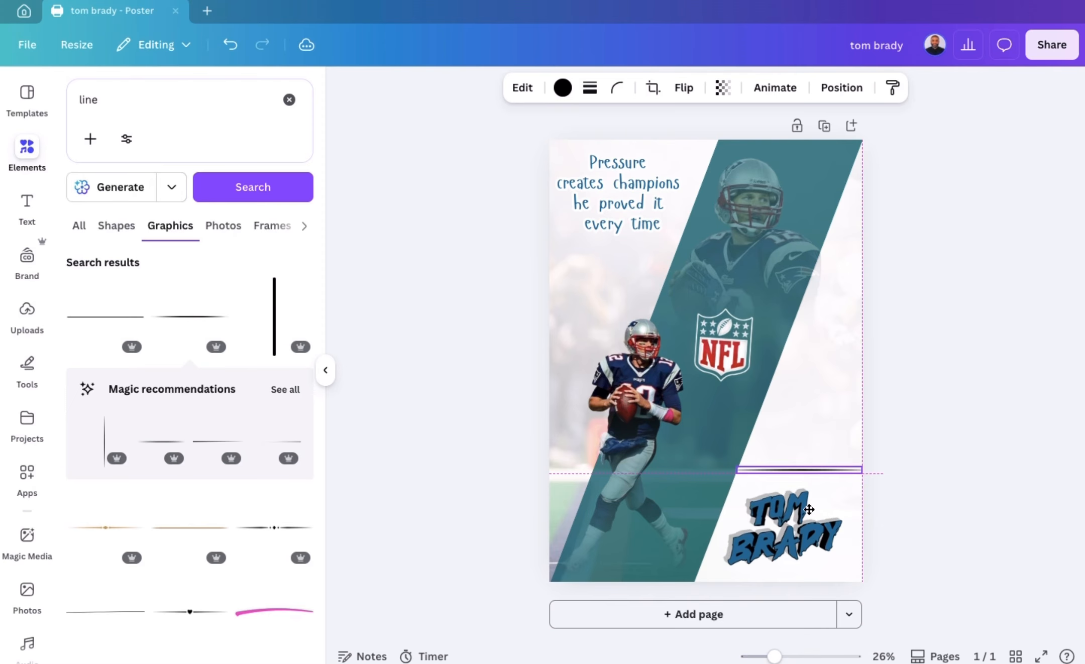
pyautogui.click(908, 353)
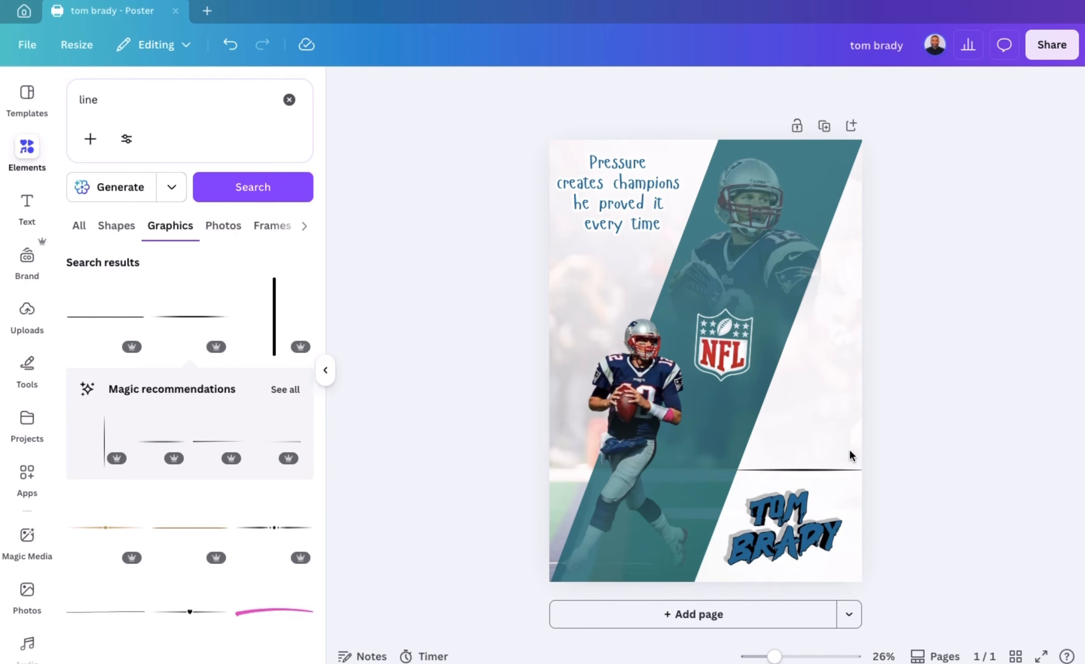
pyautogui.click(803, 469)
pyautogui.click(546, 88)
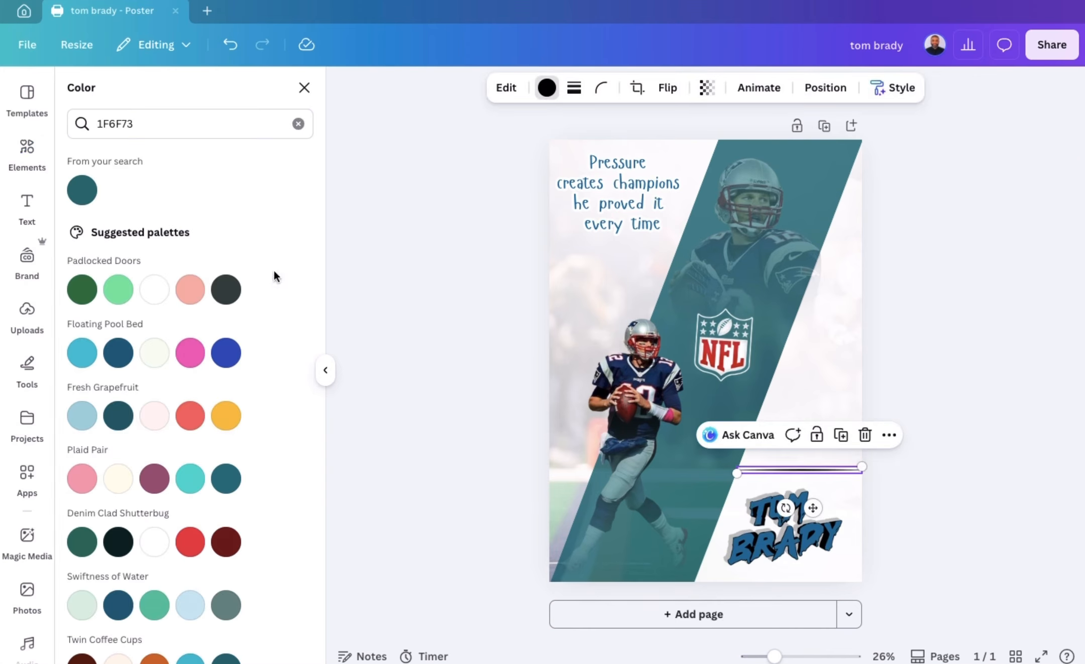
pyautogui.click(118, 353)
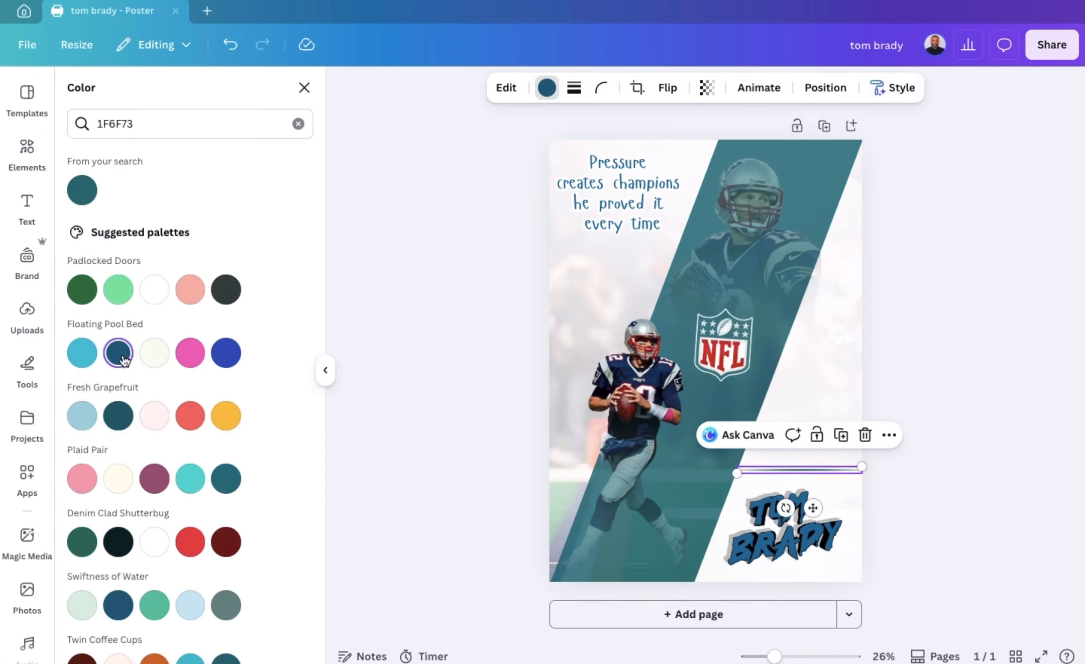
# Duplicate the blue line, rotate the copy to vertical and place it just left of the front quarterback
pyautogui.click(844, 439)
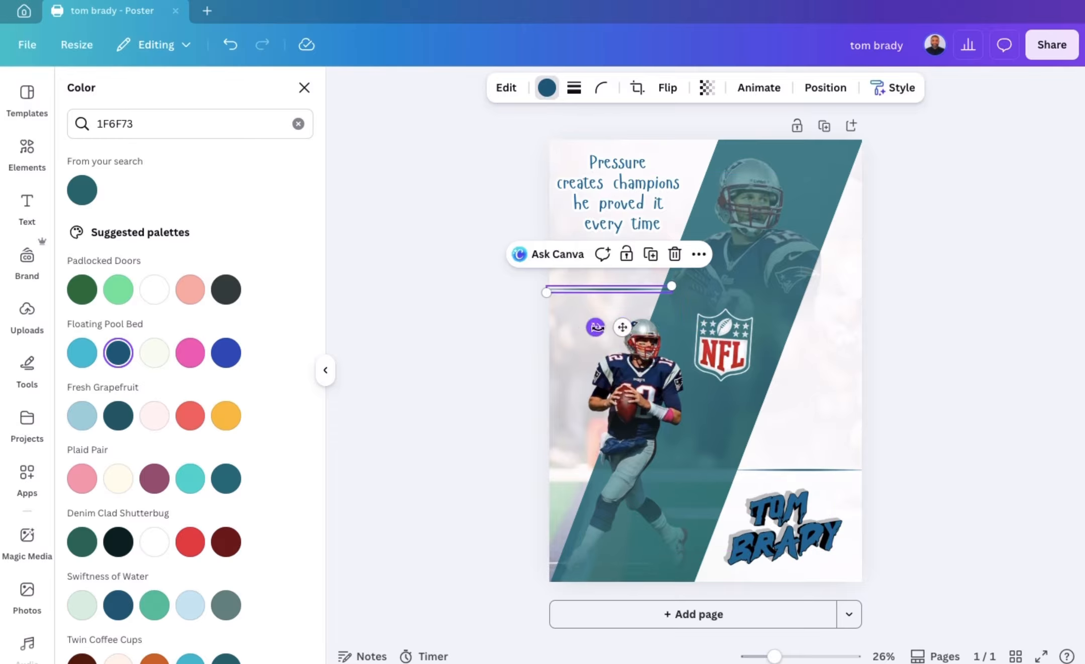
pyautogui.moveTo(596, 327); pyautogui.dragTo(599, 393)
pyautogui.click(962, 341)
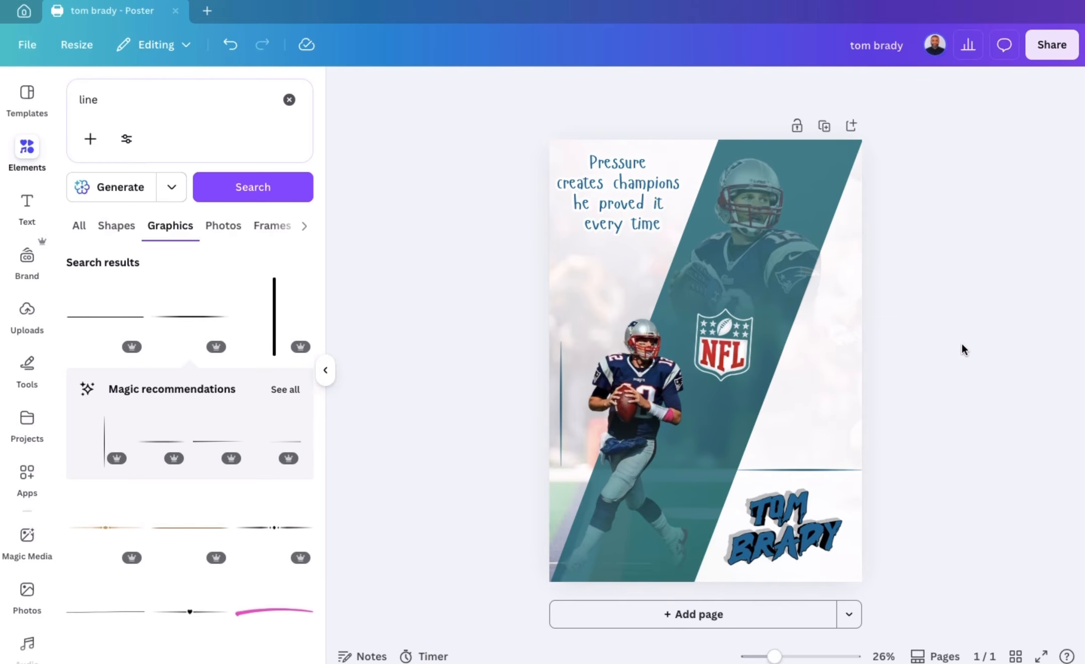
pyautogui.click(561, 401)
pyautogui.moveTo(561, 401); pyautogui.dragTo(571, 403)
pyautogui.click(1023, 298)
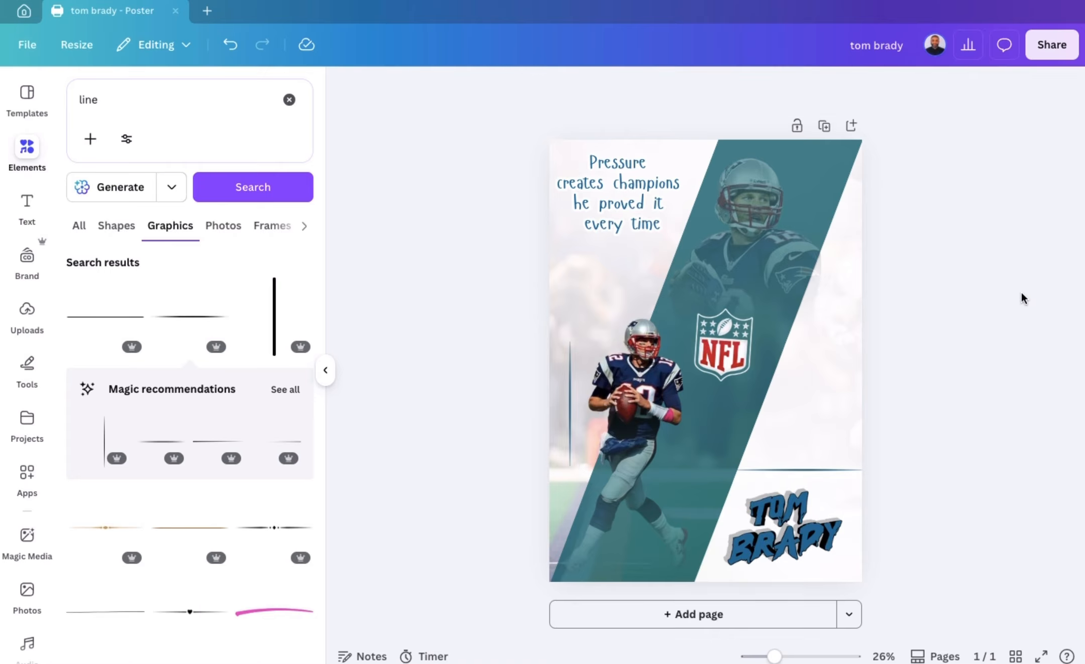
# Add the uploaded Patriots helmet and football image, remove its background, shrink it and place it on the horizontal line above the lettering
pyautogui.click(27, 314)
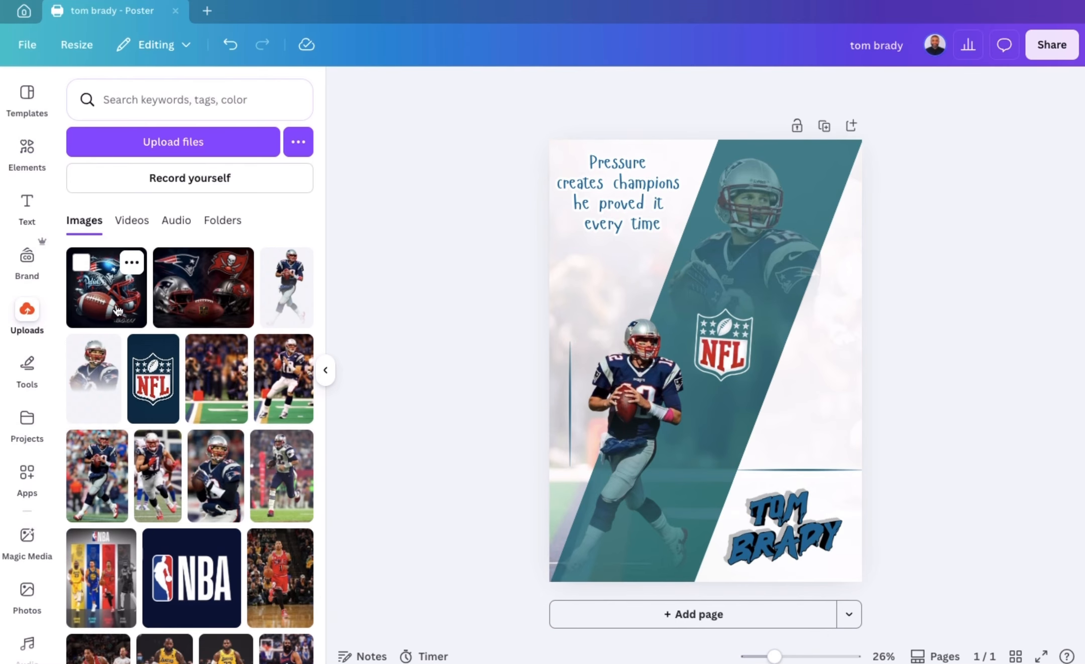
pyautogui.click(106, 288)
pyautogui.click(479, 88)
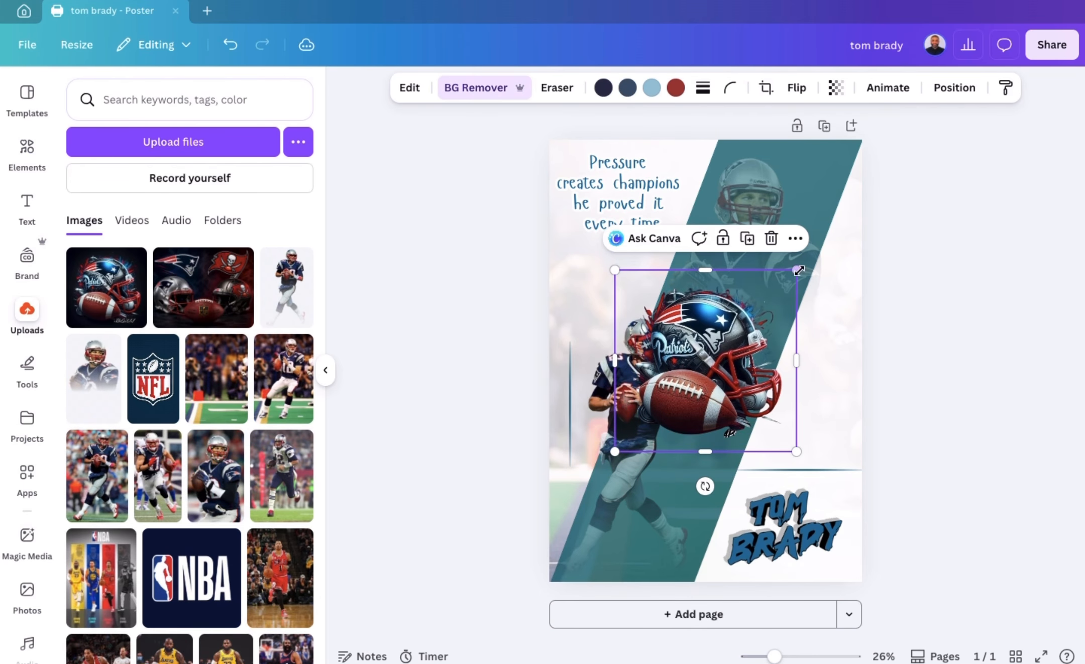
pyautogui.moveTo(797, 270); pyautogui.dragTo(685, 382)
pyautogui.moveTo(650, 421); pyautogui.dragTo(799, 444)
pyautogui.click(964, 348)
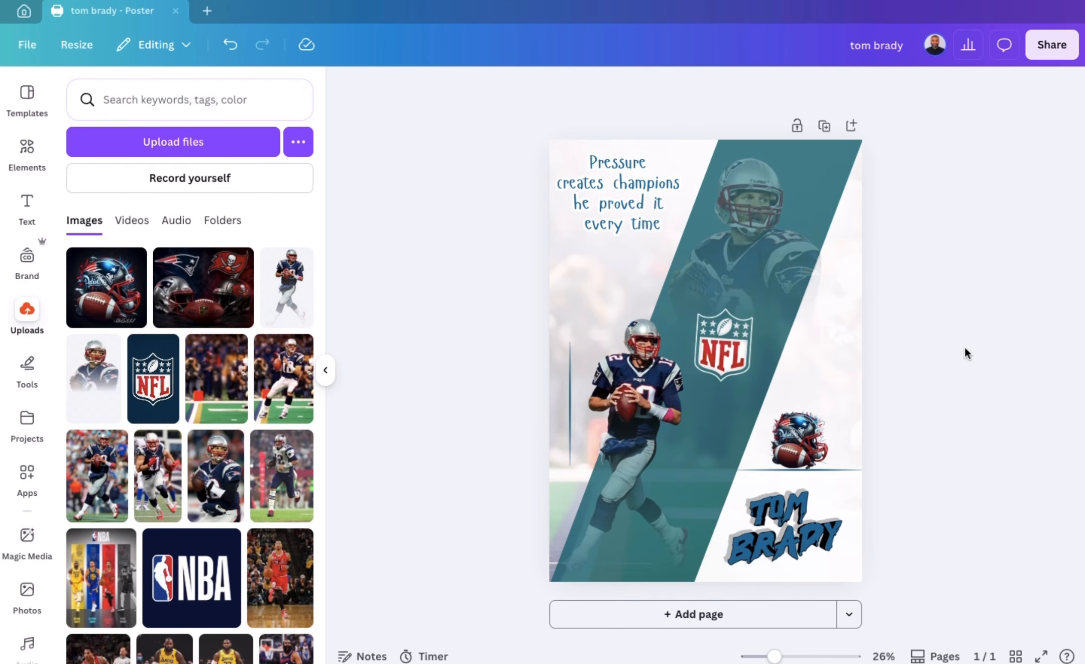
# Set the transparency of the helmet and football image to 87
pyautogui.click(799, 440)
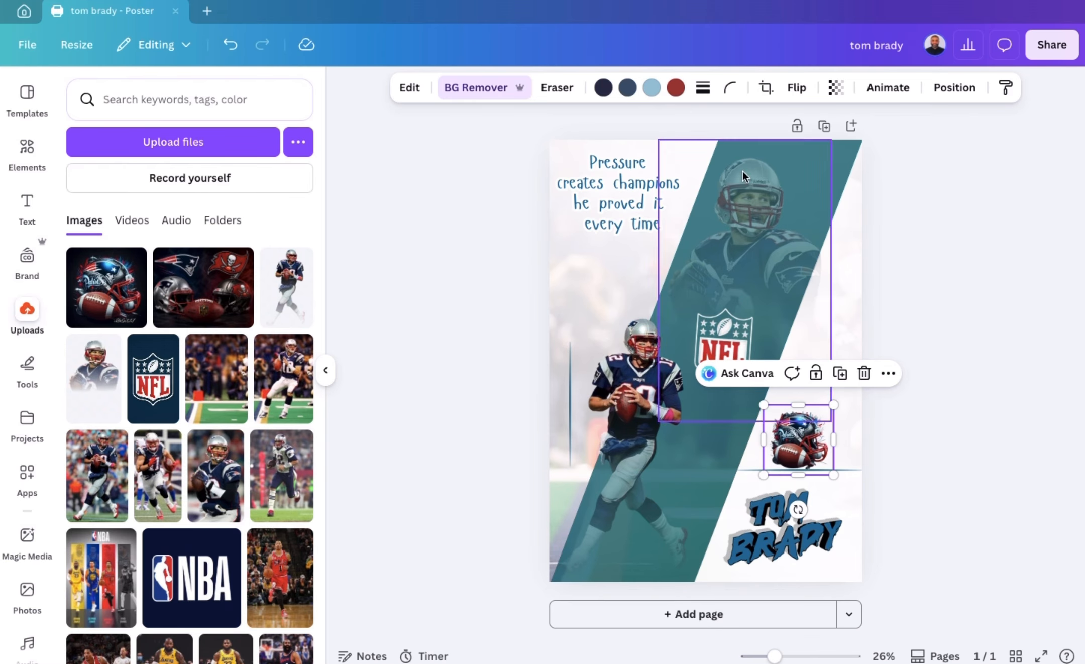
pyautogui.click(836, 89)
pyautogui.click(846, 151)
pyautogui.moveTo(854, 154); pyautogui.dragTo(860, 153)
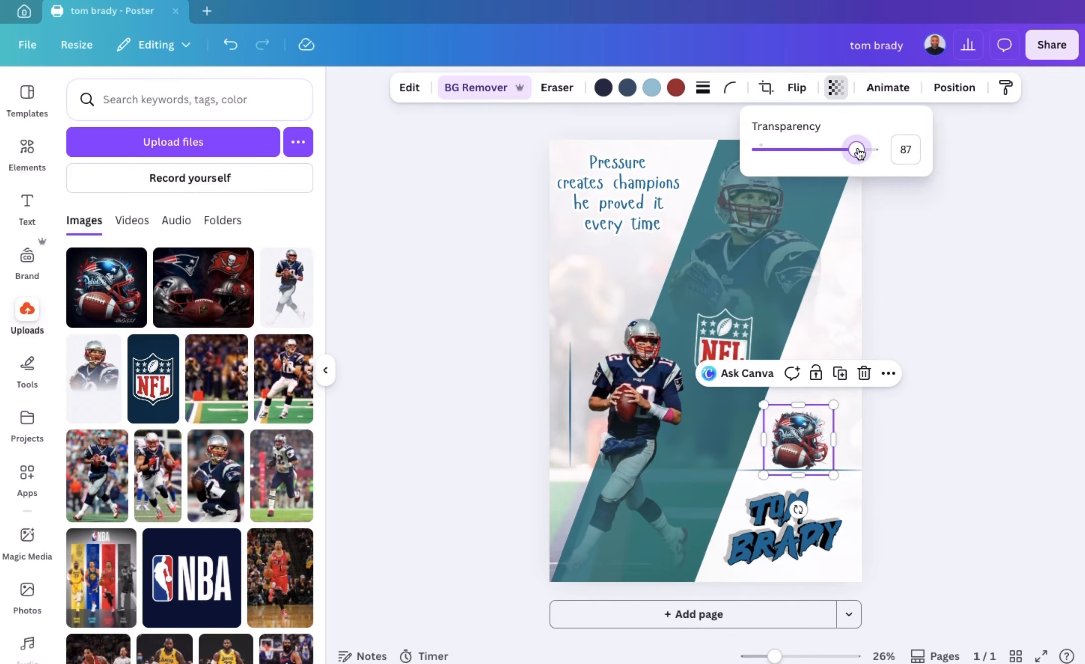
pyautogui.click(951, 298)
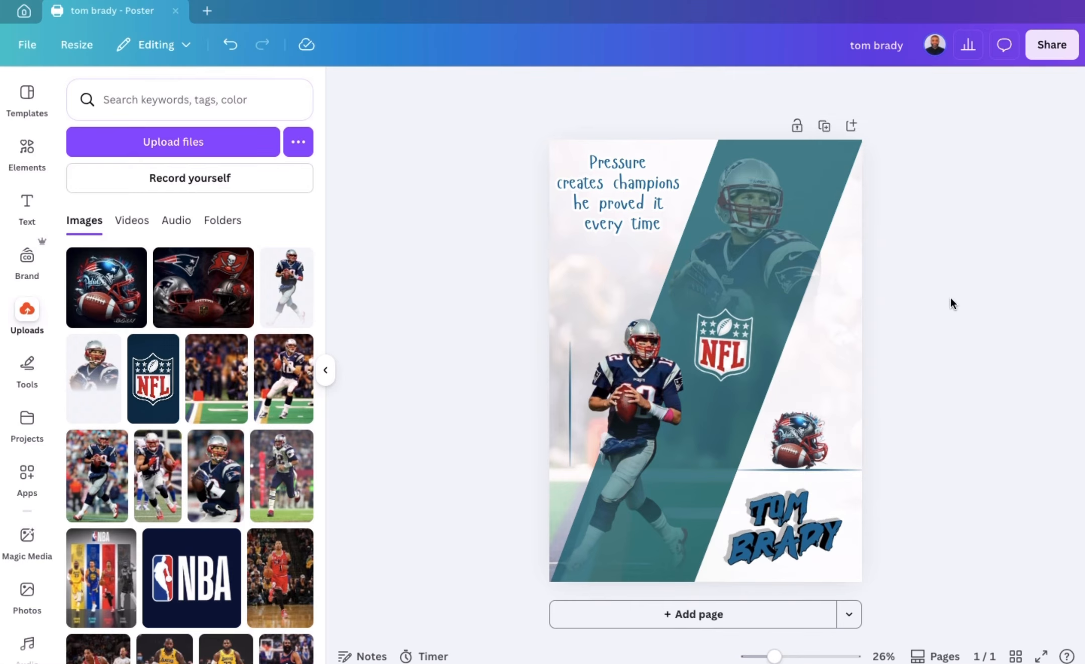